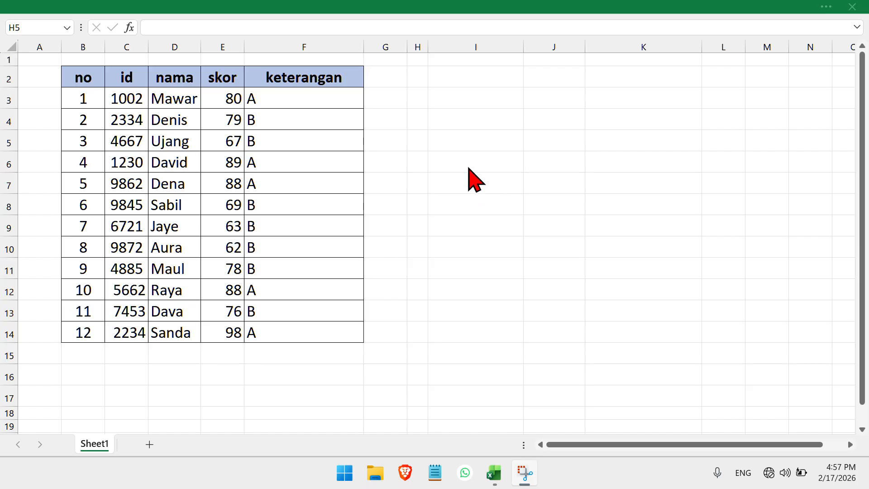
- In cell I5, find the lowest skor with a MIN formula over E3:E14
left_click(467, 142)
double_click(488, 144)
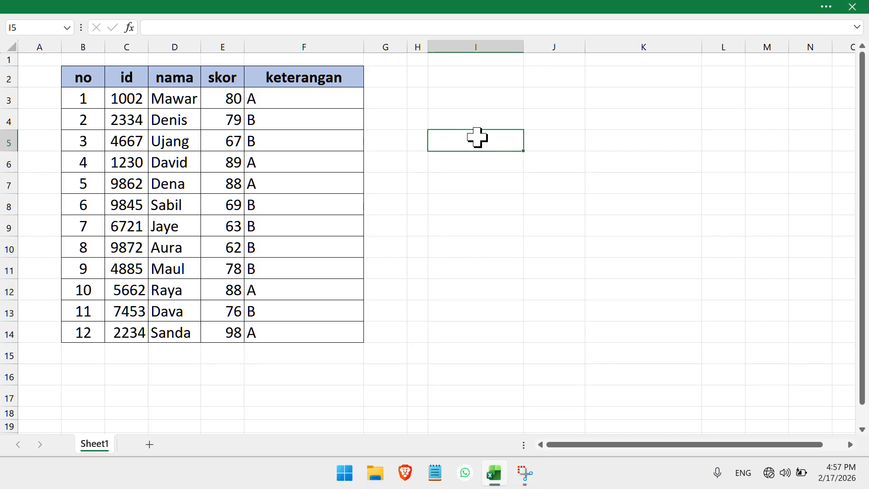
type("=")
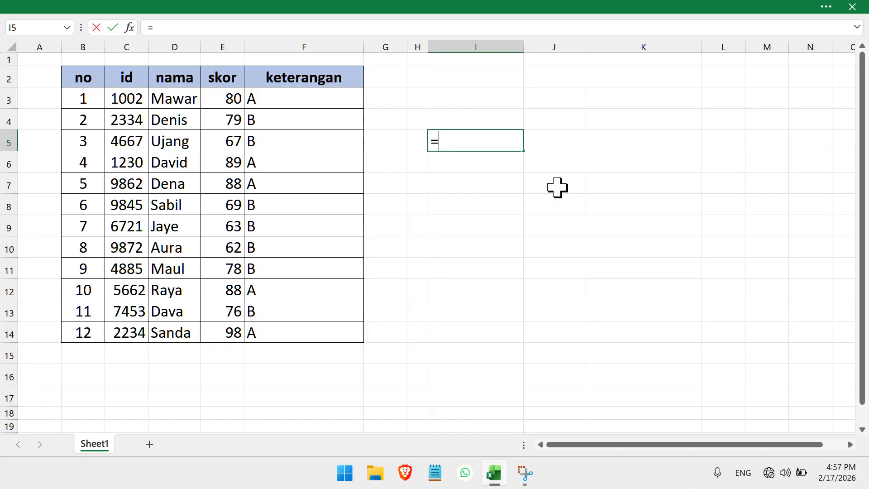
type("min")
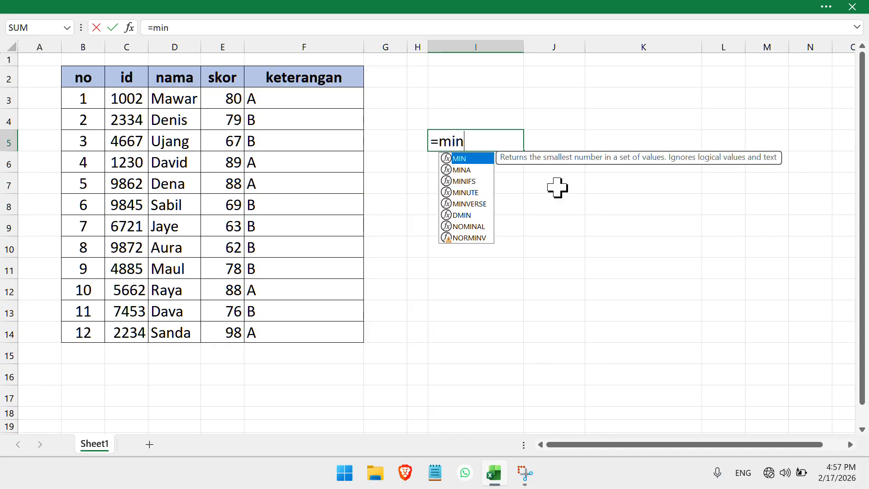
key("Tab")
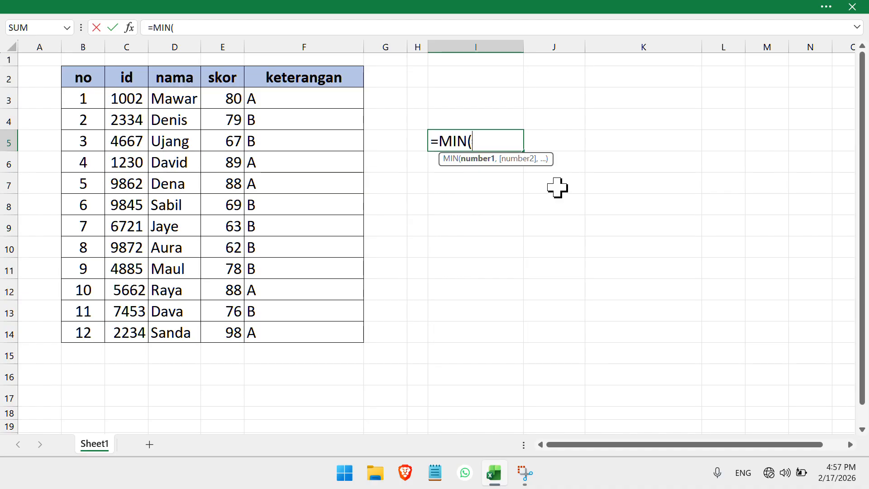
left_click_drag(227, 93, 229, 334)
key("Return")
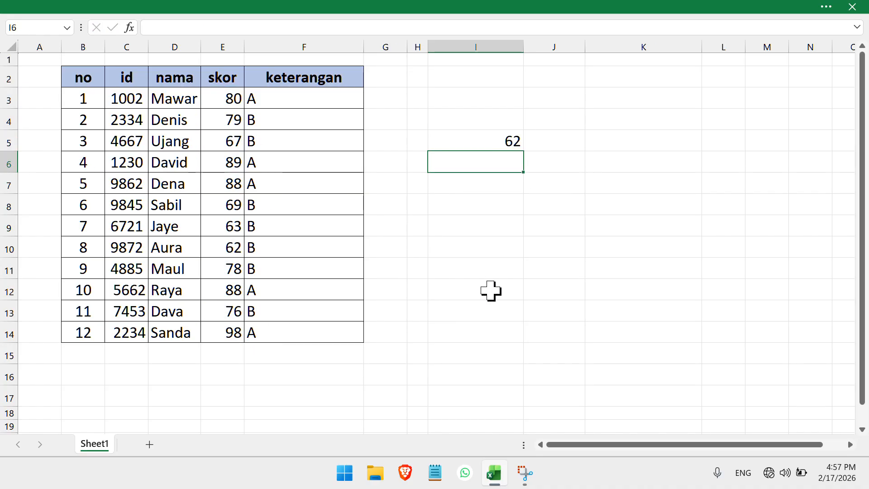
left_click(464, 144)
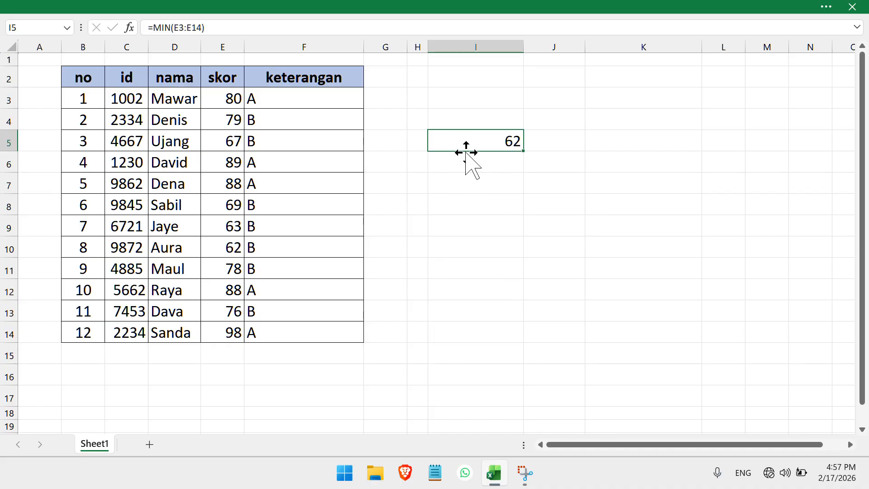
- In cell I6, find the highest skor with a MAX formula over E3:E14
left_click(469, 168)
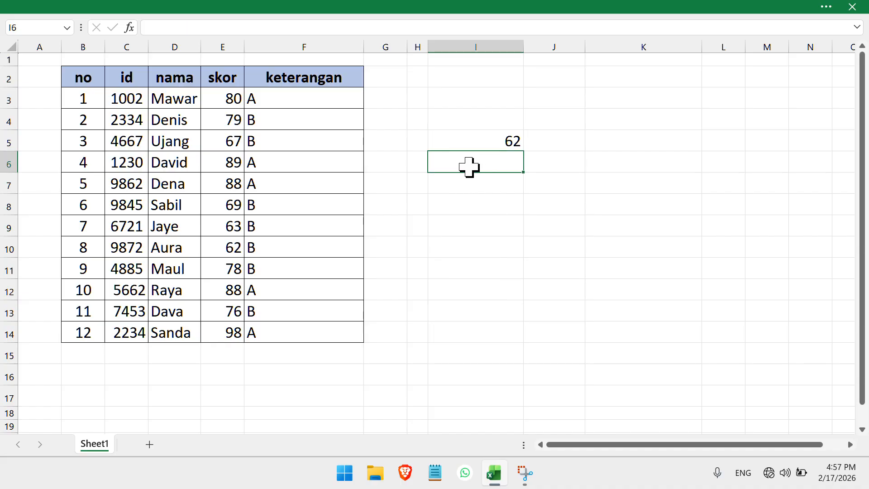
type("=")
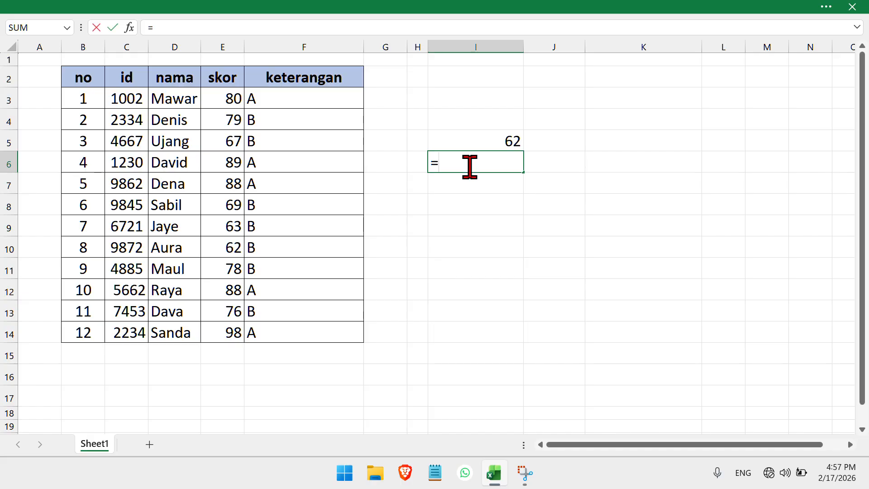
type("MAX")
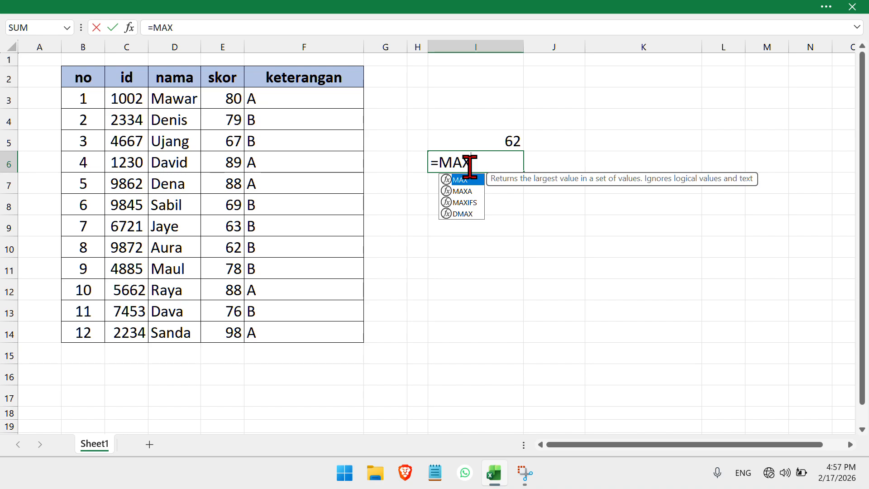
type("(")
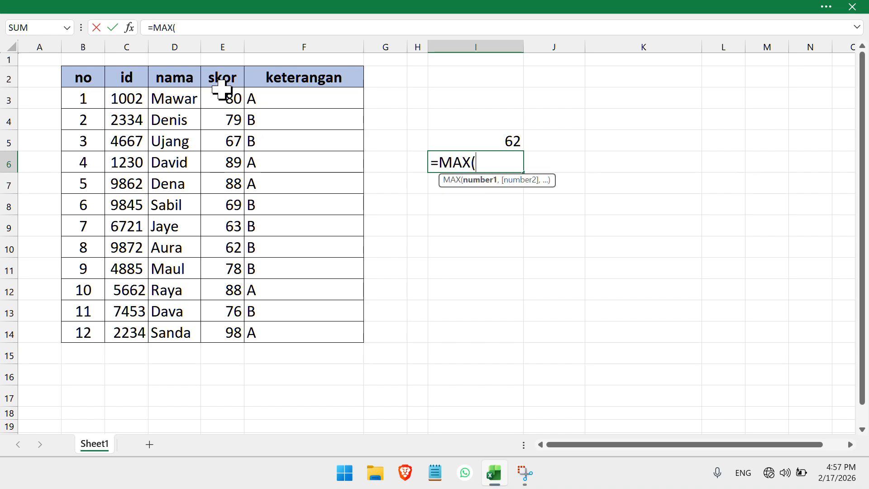
left_click_drag(227, 96, 224, 332)
key("Return")
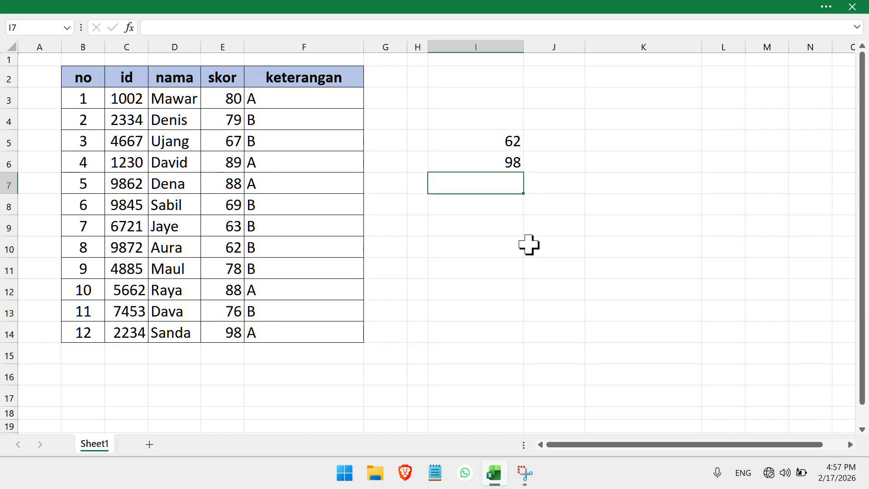
left_click(555, 209)
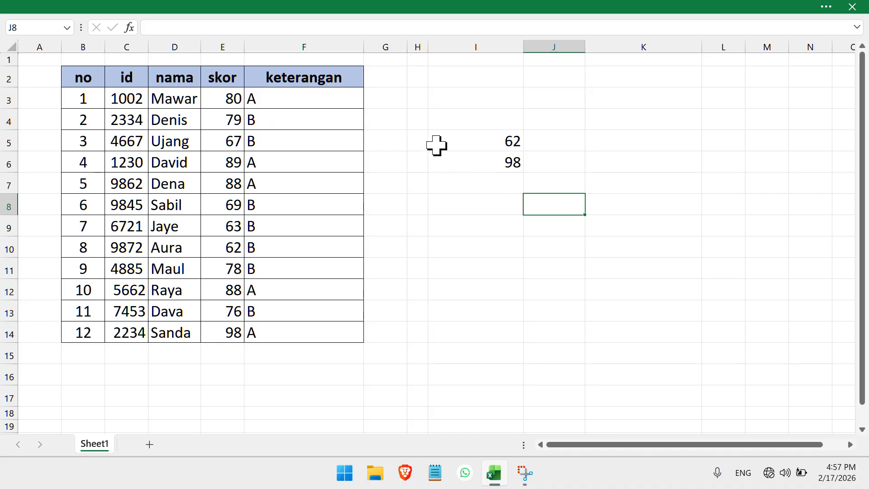
- Clear the MIN and MAX formulas from cells I5:I6
left_click_drag(448, 141, 479, 154)
key("Delete")
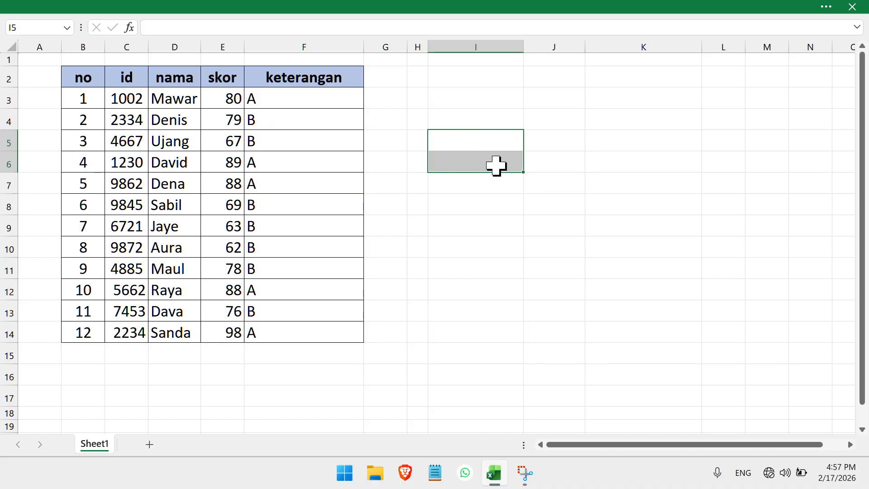
left_click(600, 180)
left_click(484, 199)
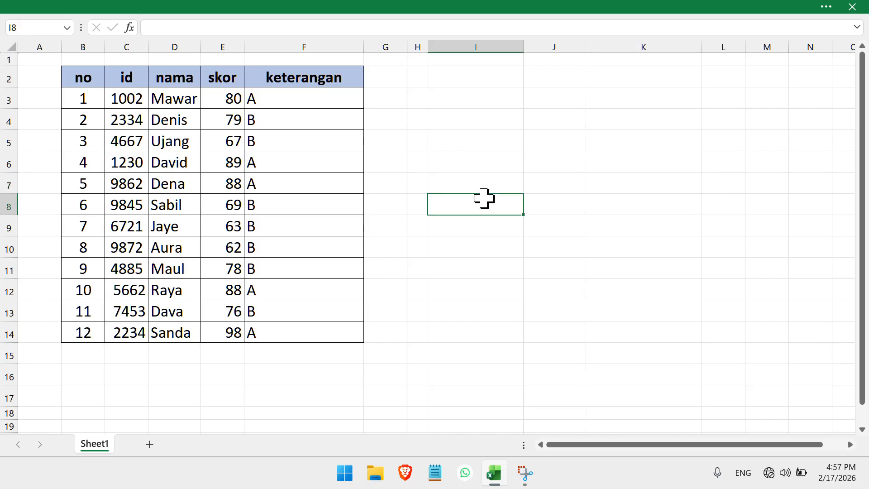
- Enter the headers no, nama and skor in cells H5, I5 and J5
left_click(416, 148)
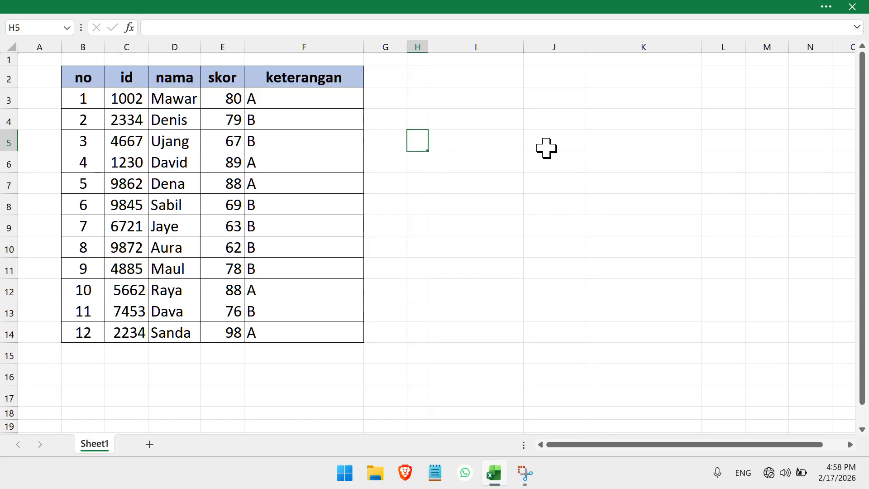
type("no")
key("Tab")
type("nama")
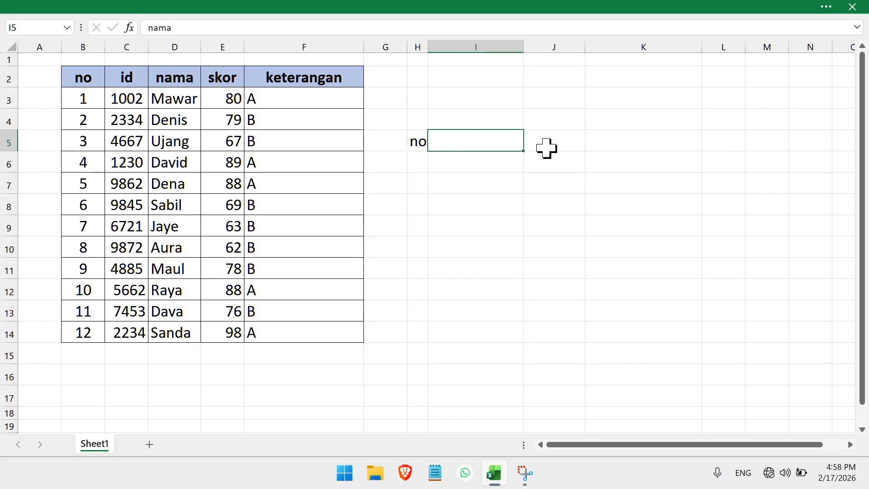
key("Tab")
type("s")
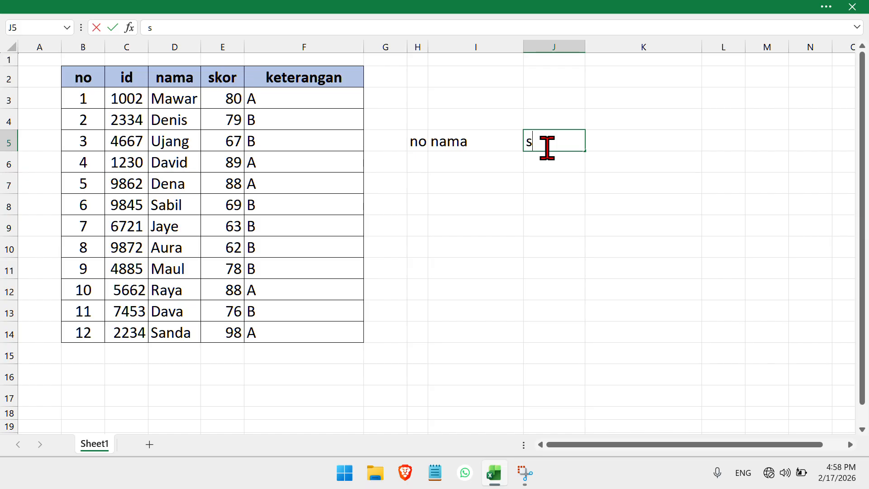
type("ko")
type("r")
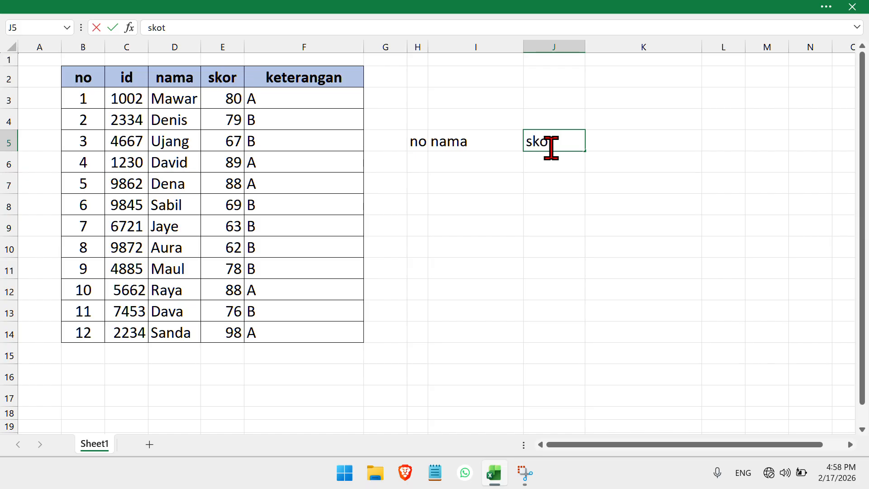
key("BackSpace")
type("rr")
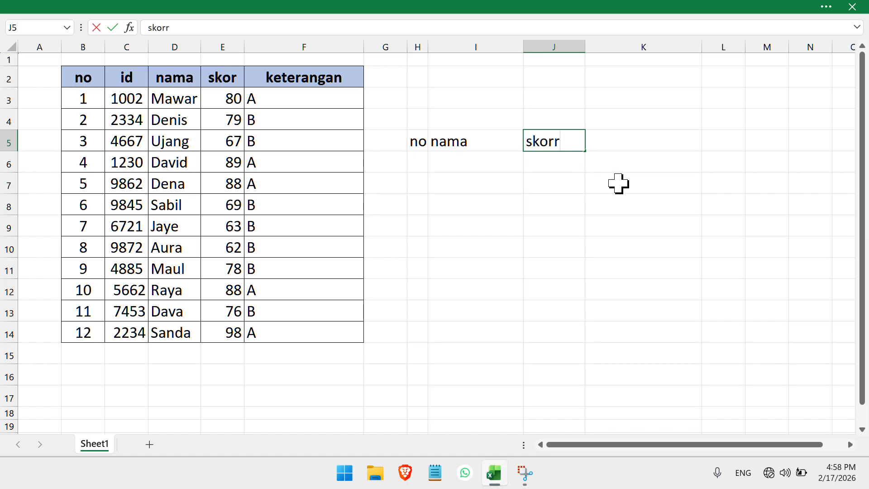
key("BackSpace")
key("Return")
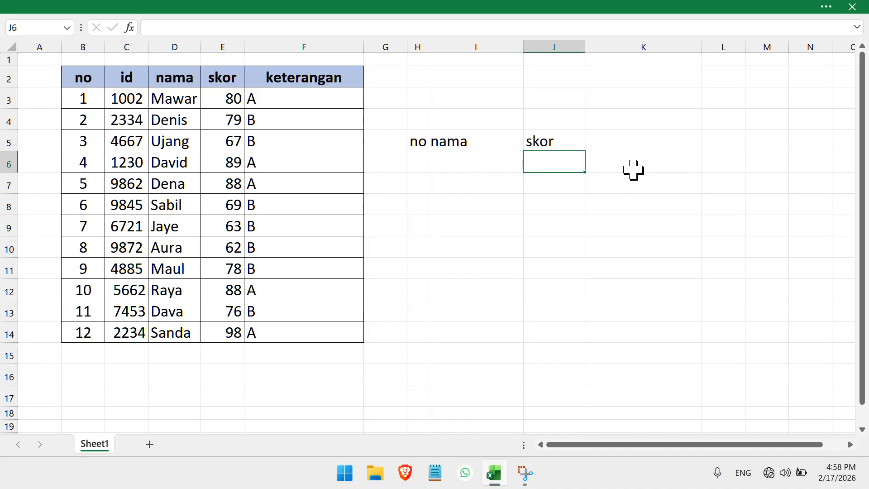
- Fill the header cells H5:J5 with a medium-light blue theme color
left_click(448, 142)
left_click(545, 139)
left_click_drag(414, 141, 529, 145)
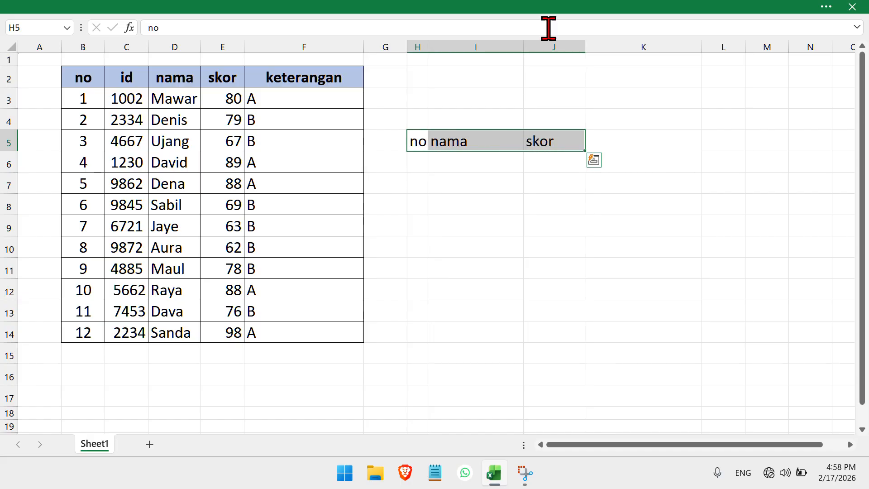
left_click(569, 10)
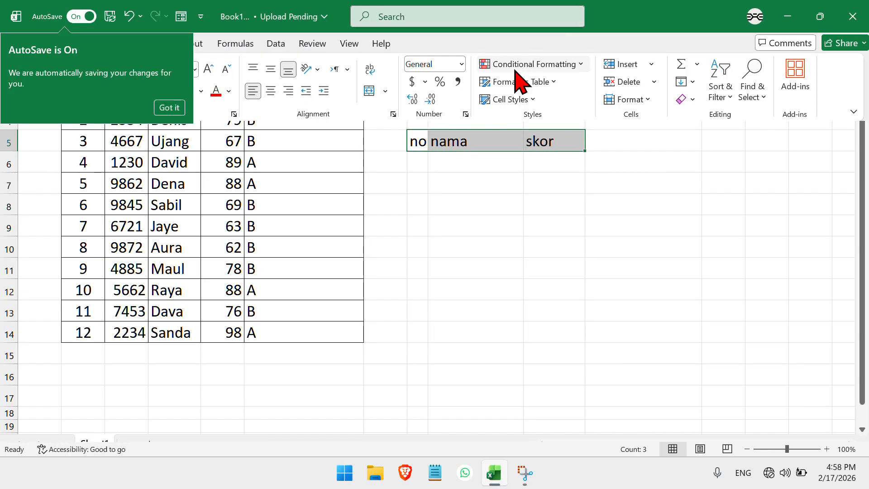
left_click(168, 108)
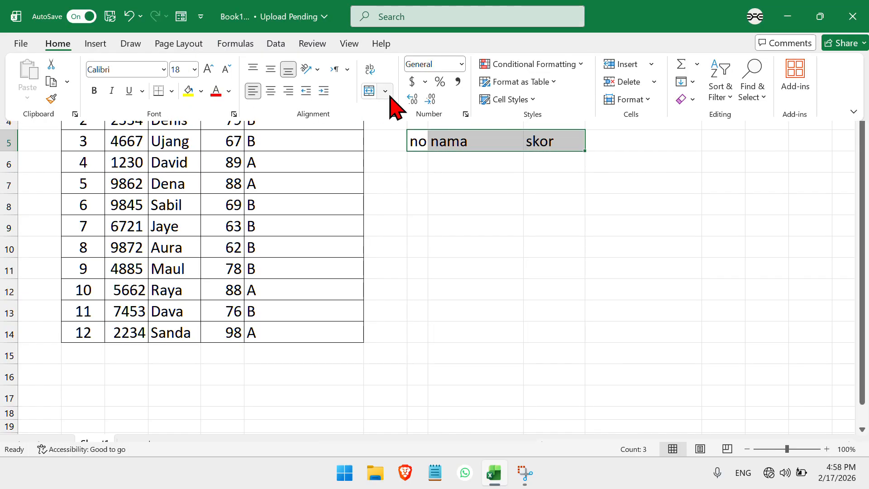
left_click(201, 92)
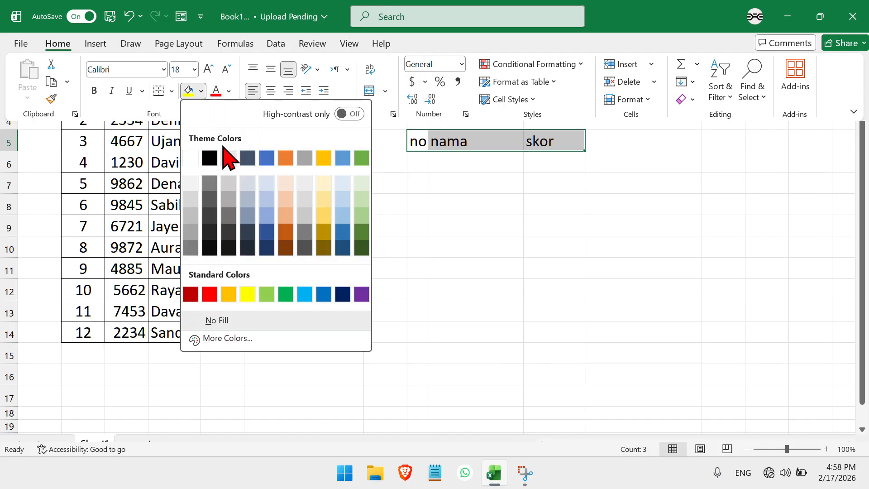
left_click(267, 217)
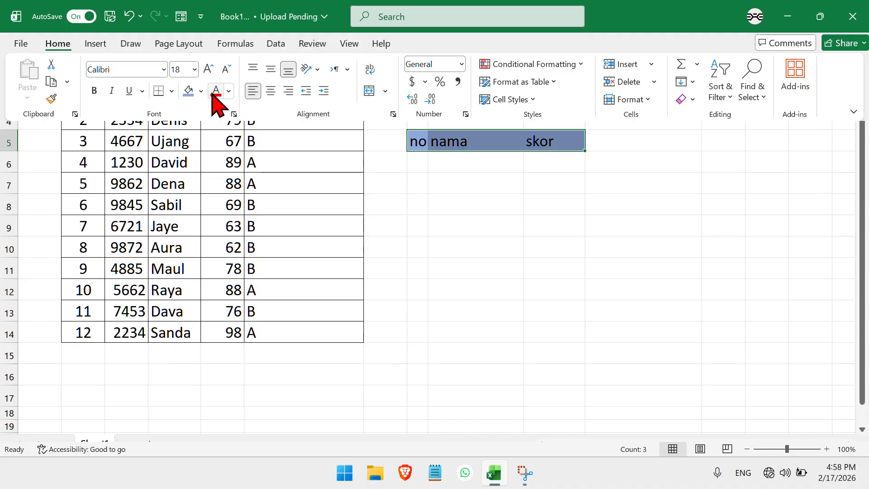
- Apply borders around and between all the header cells in H5:J5
left_click(172, 91)
left_click(189, 232)
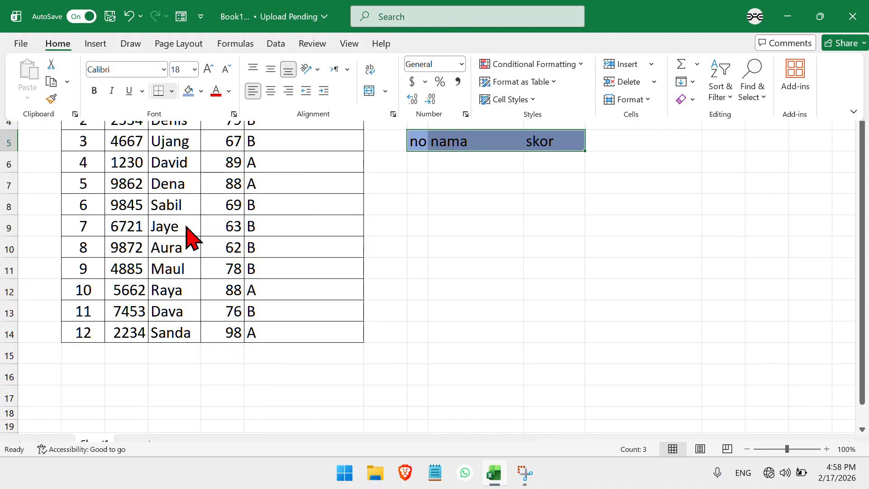
key("ctrl+shift+F1")
left_click(640, 212)
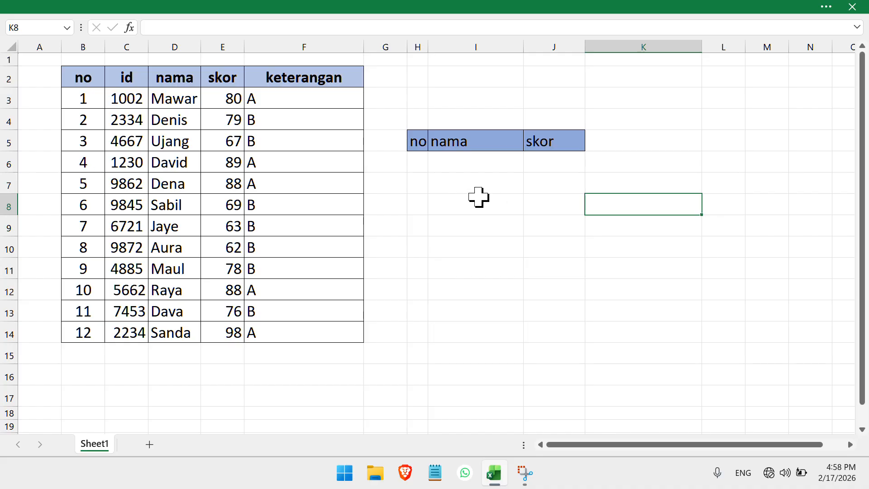
- Number the rows 1, 2 and 3 under the no header in cells H6:H8
left_click(412, 164)
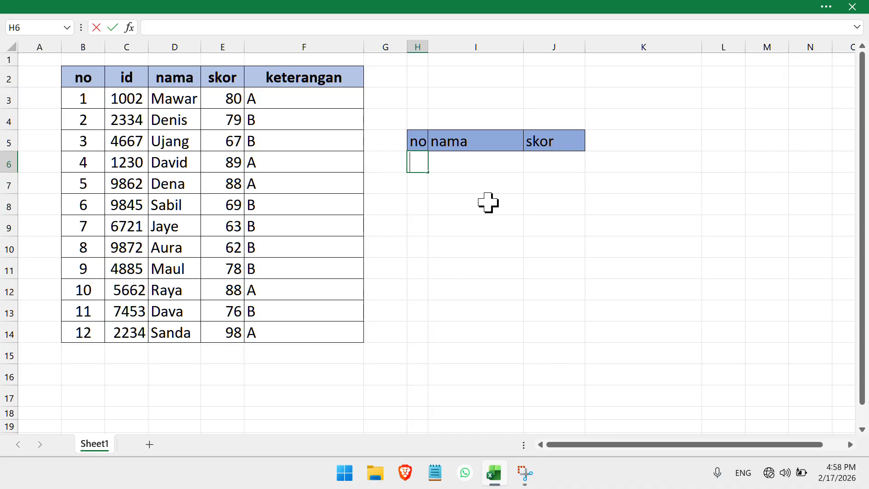
type("1")
key("Return")
type("2")
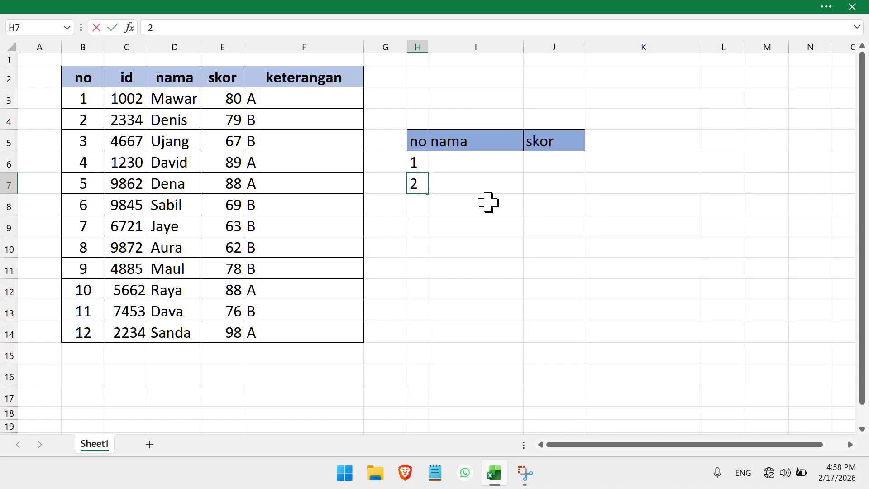
key("Return")
type("34")
key("Return")
key("Up")
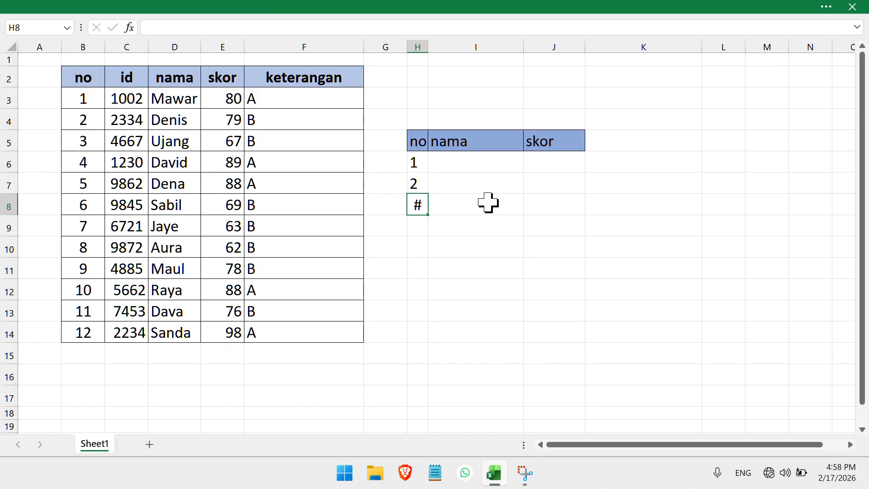
key("BackSpace")
type("3")
key("Return")
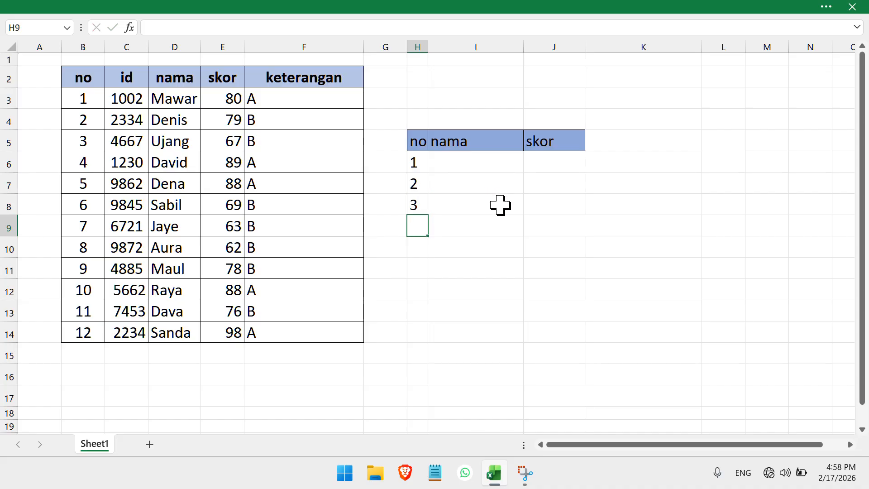
left_click(548, 239)
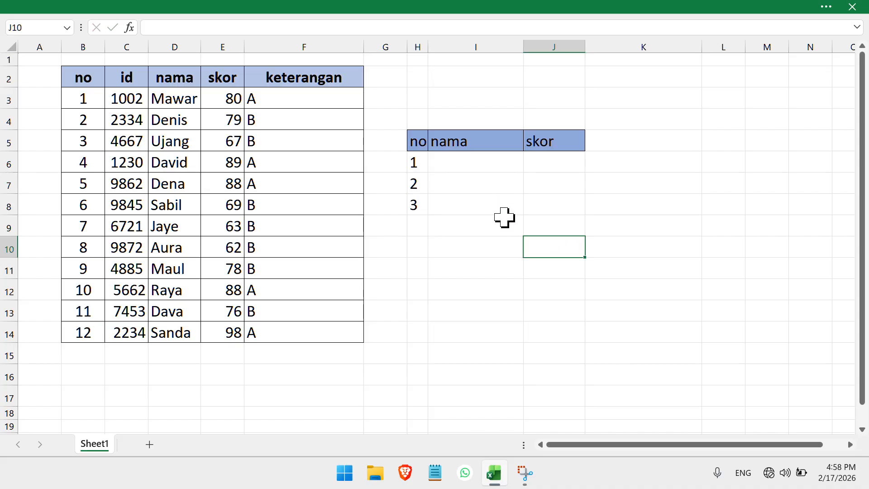
- Start a SMALL formula in cell J6 with the score range E3:E14 as its array
left_click(562, 168)
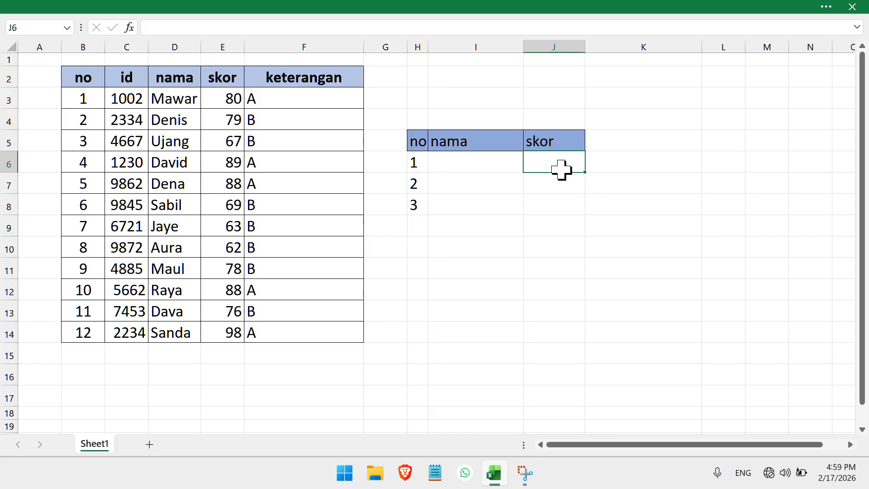
type("=s")
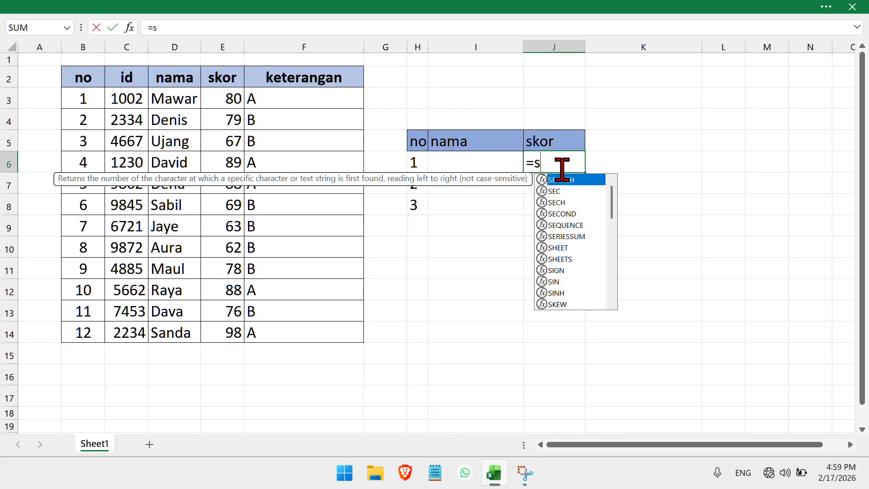
type("maa")
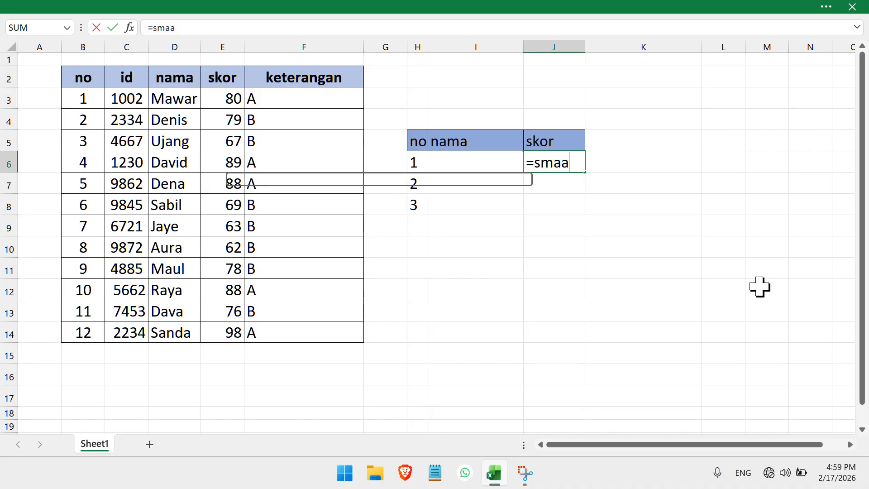
key("BackSpace")
type("l")
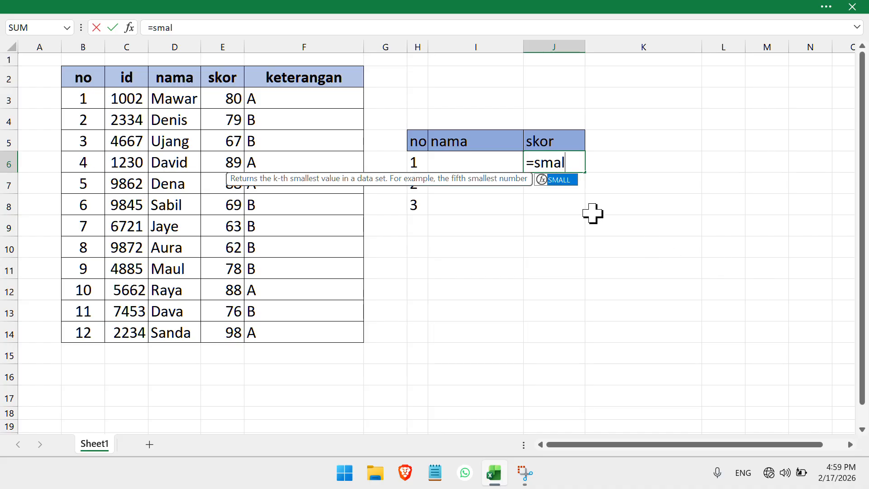
type("l")
key("Tab")
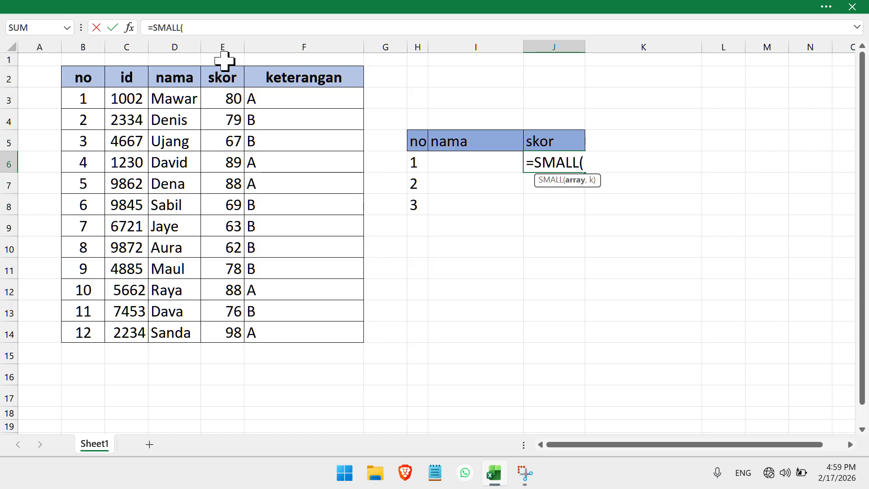
left_click(221, 97)
left_click_drag(220, 98, 227, 327)
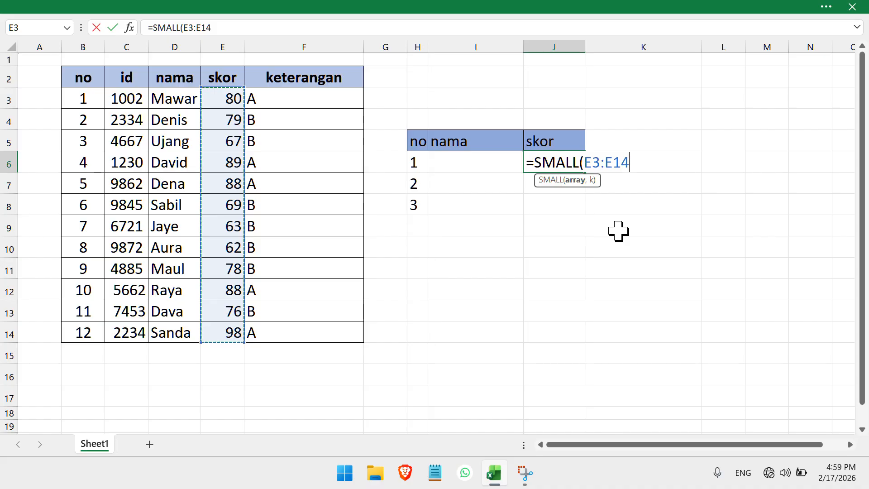
- Complete the J6 formula as =SMALL(E3:E14,H6:H8) and check the formula in cells J6:J8
type(",")
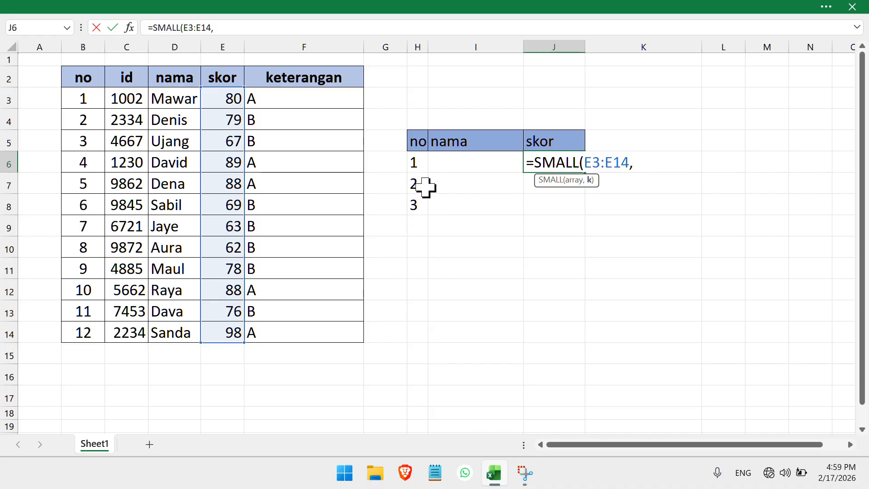
left_click_drag(413, 163, 421, 203)
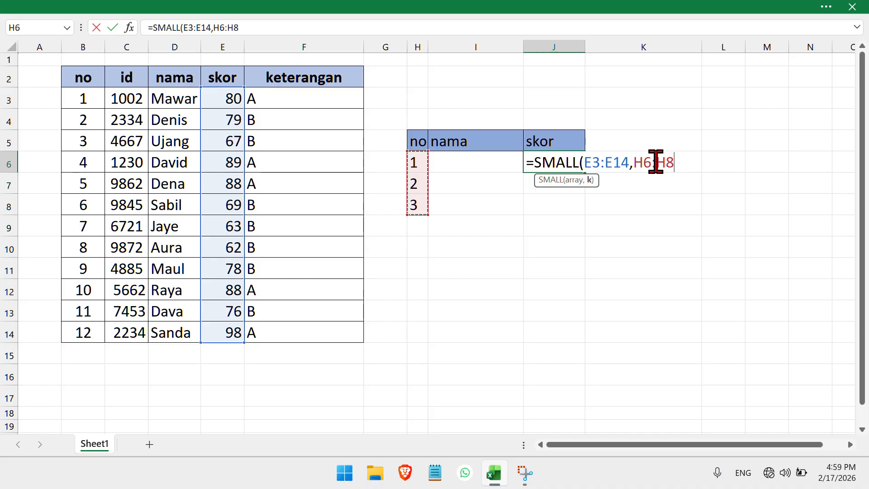
type(")")
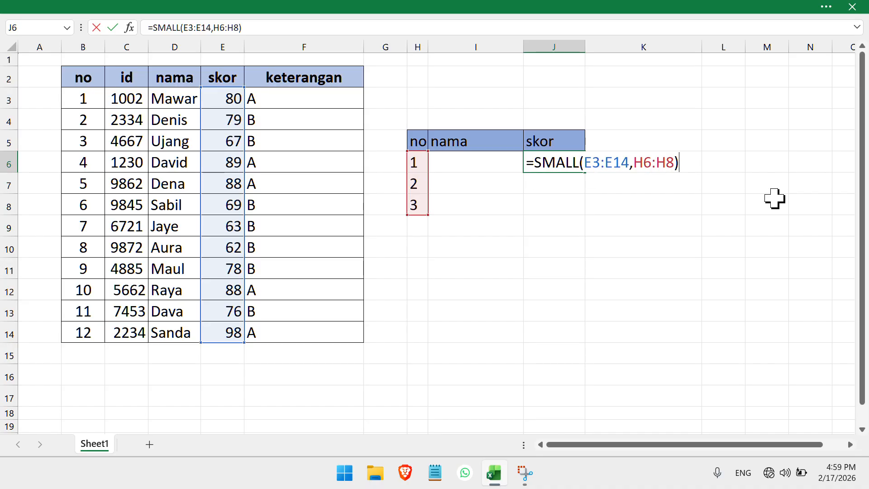
key("Return")
left_click(621, 229)
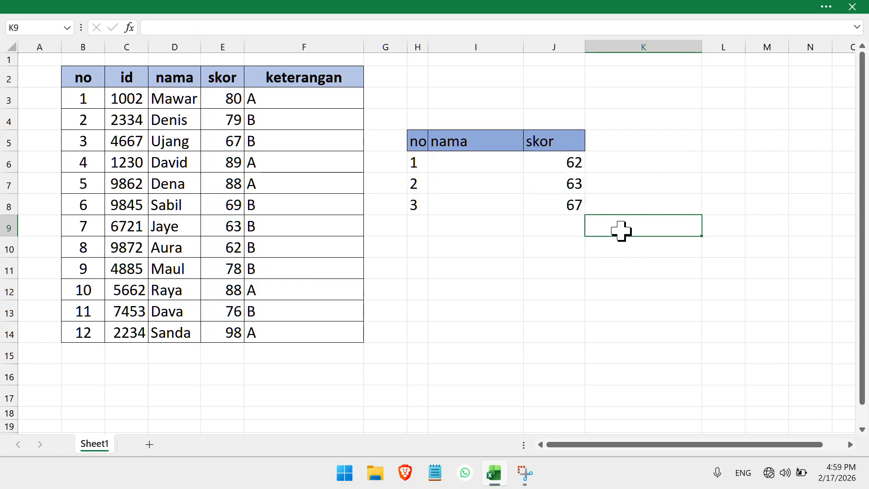
mouse_move(557, 159)
left_mouse_down()
mouse_move(562, 174)
mouse_move(560, 158)
left_mouse_up()
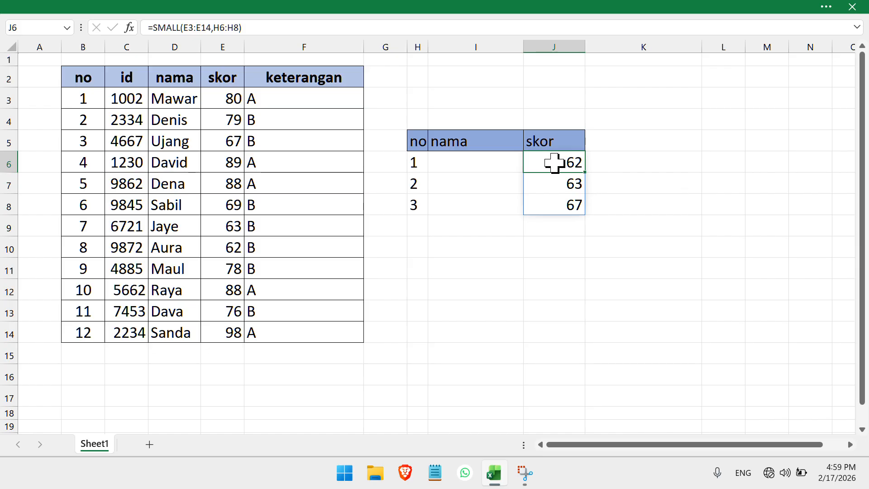
left_click(553, 185)
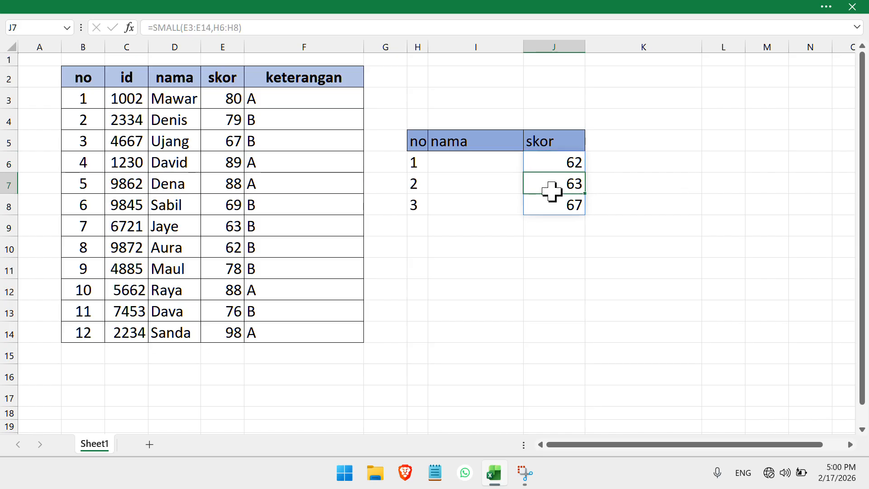
left_click(549, 208)
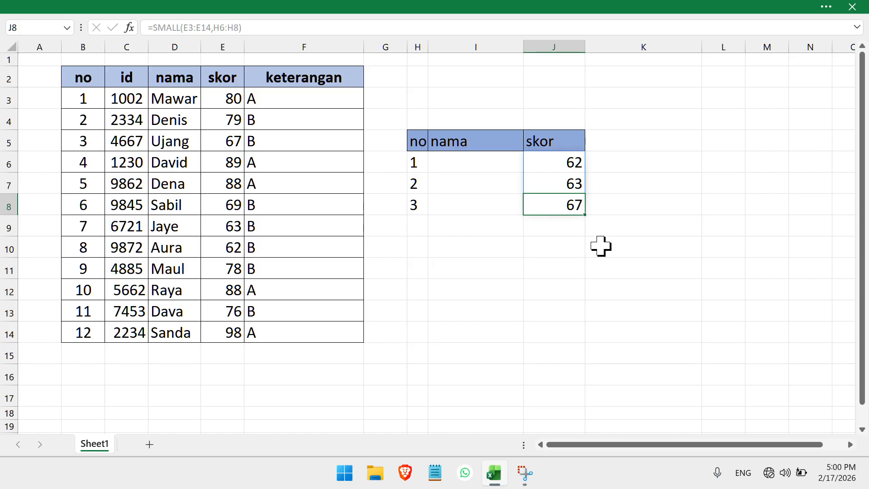
left_click(596, 267)
- Start an INDEX formula in cell I6 with the name range D3:D14 as array and a nested MATCH as row number
left_click(476, 167)
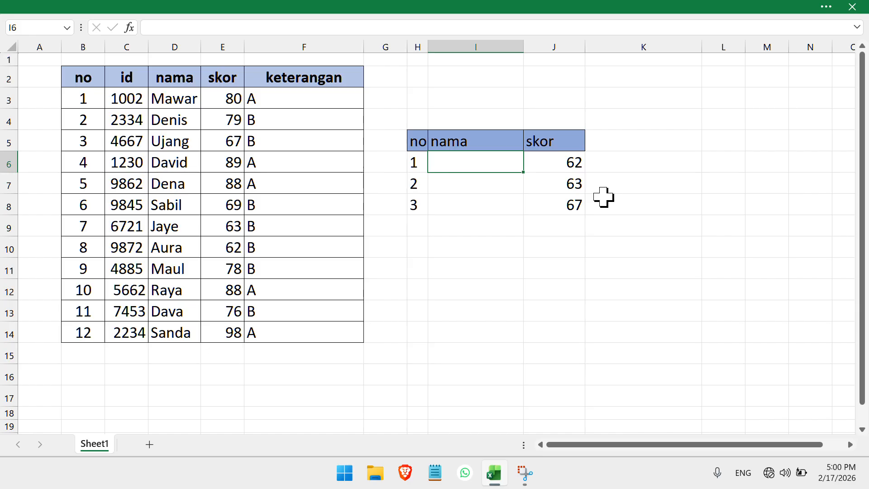
type("=inde")
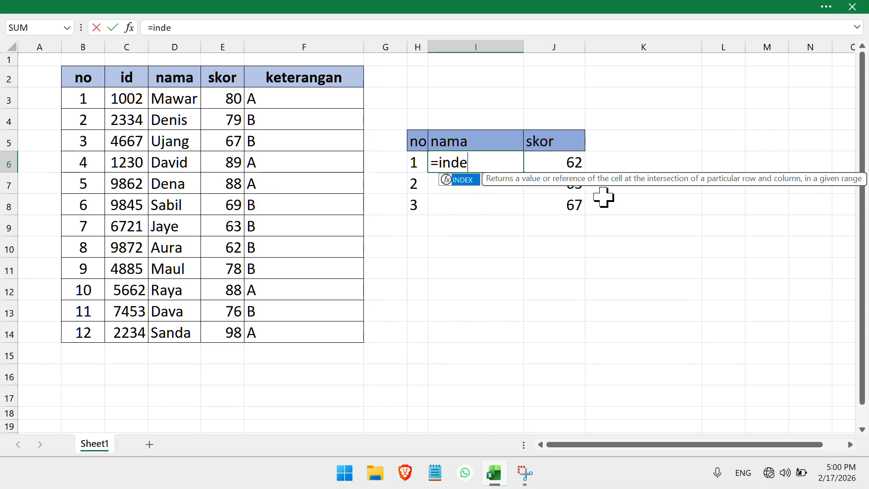
key("Tab")
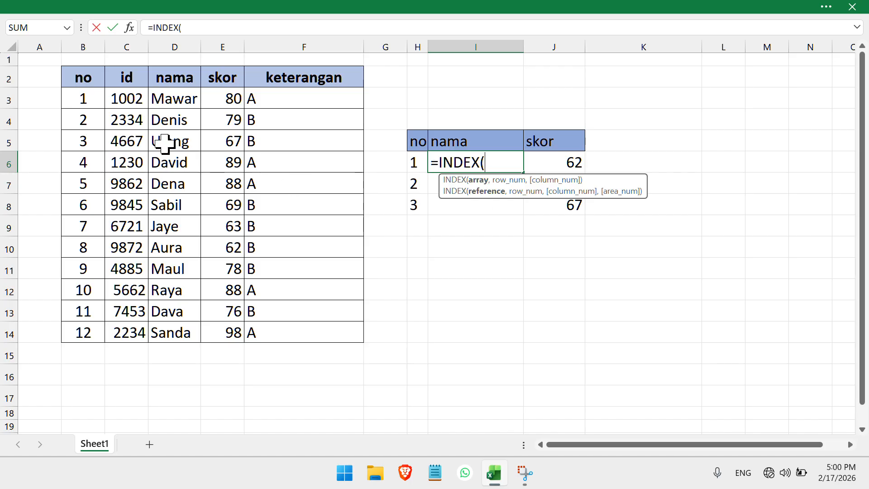
left_click(163, 94)
left_click_drag(159, 239, 171, 334)
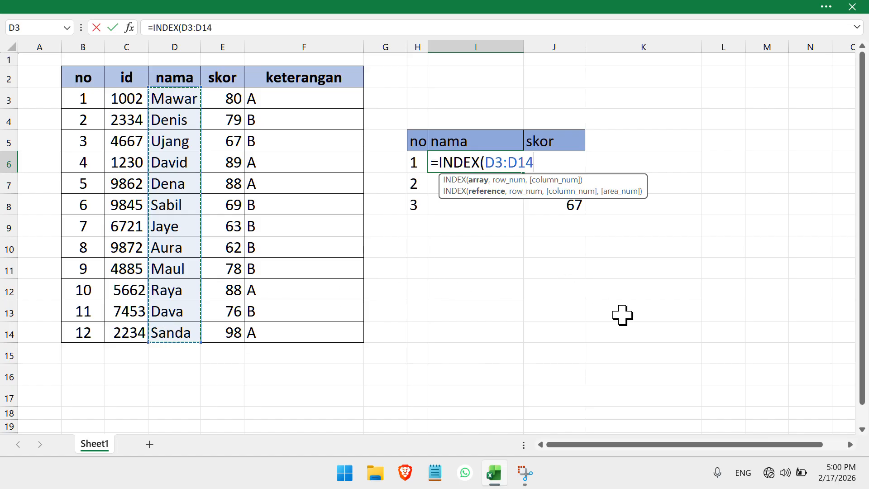
type(",")
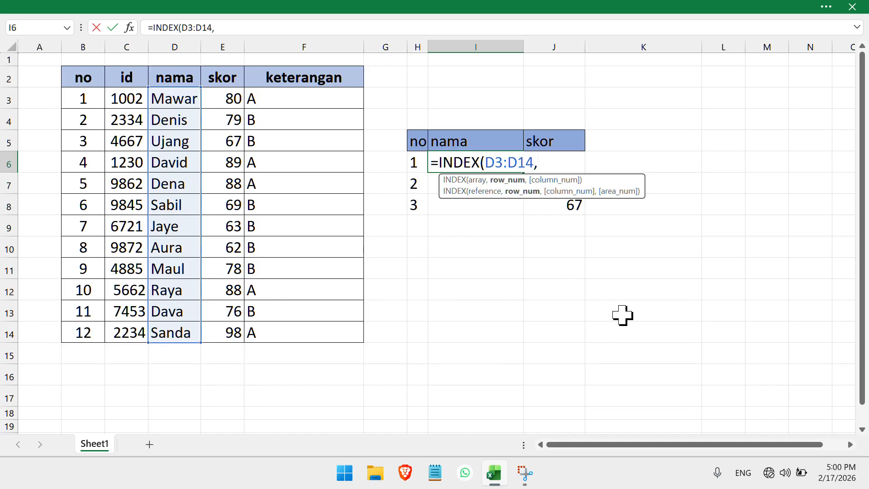
type("ma")
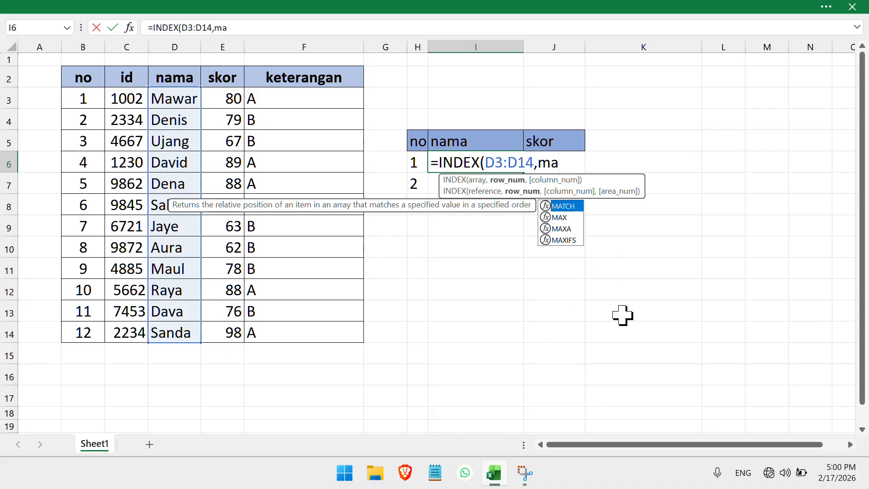
type("tch")
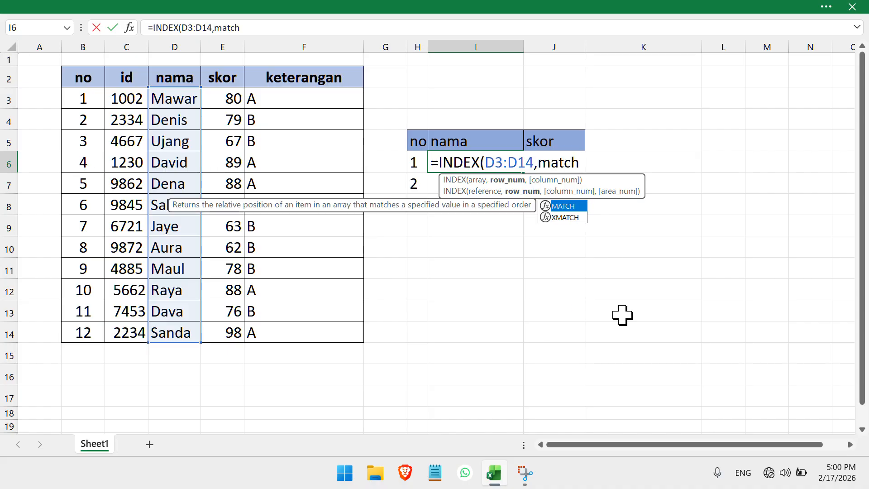
key("Tab")
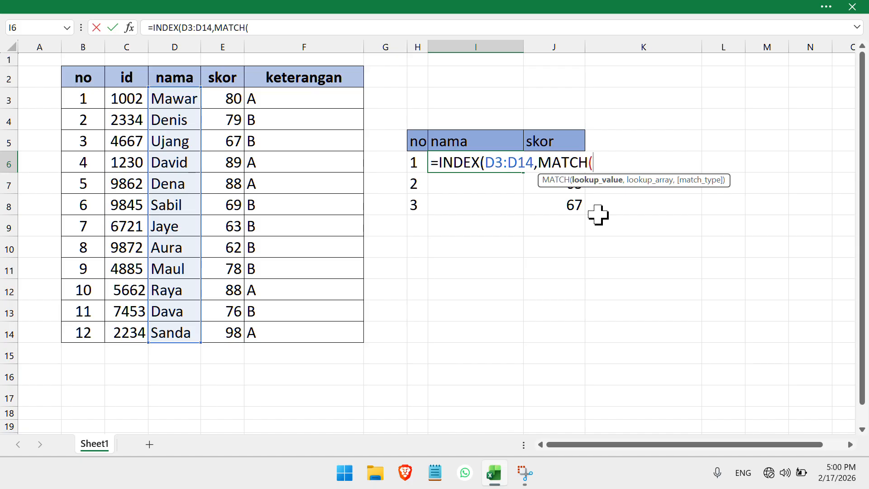
- Add SMALL(E3:E14,H6:H8) as the lookup value of the nested MATCH
type("small")
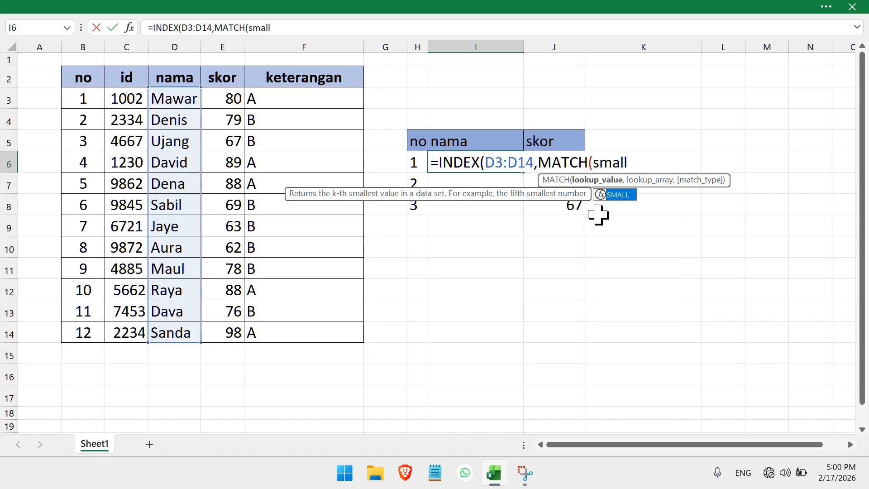
key("Tab")
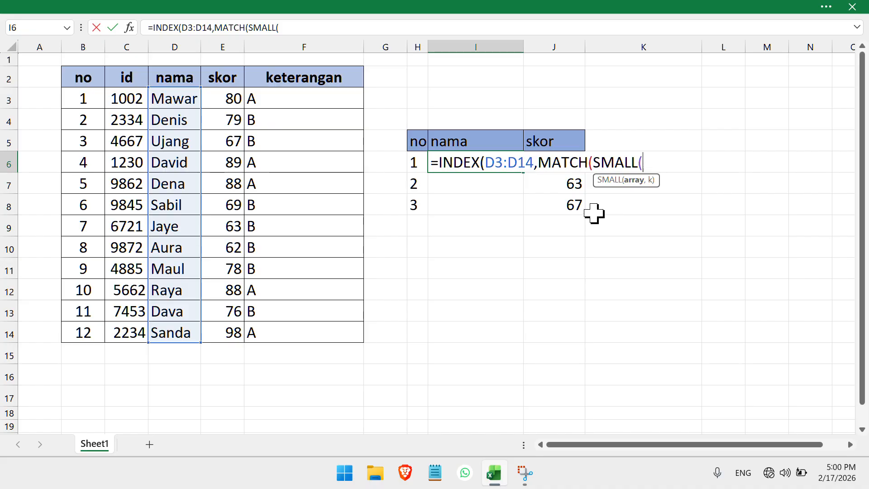
left_click_drag(228, 99, 223, 334)
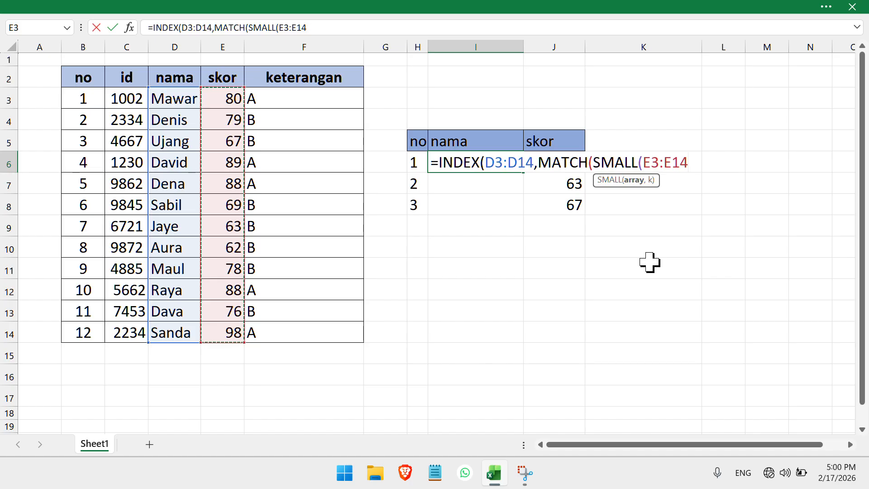
type(",")
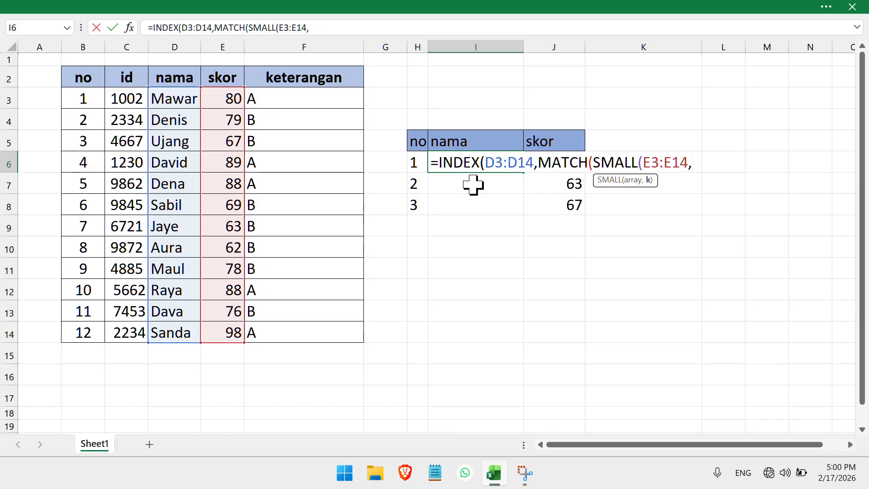
left_click(411, 163)
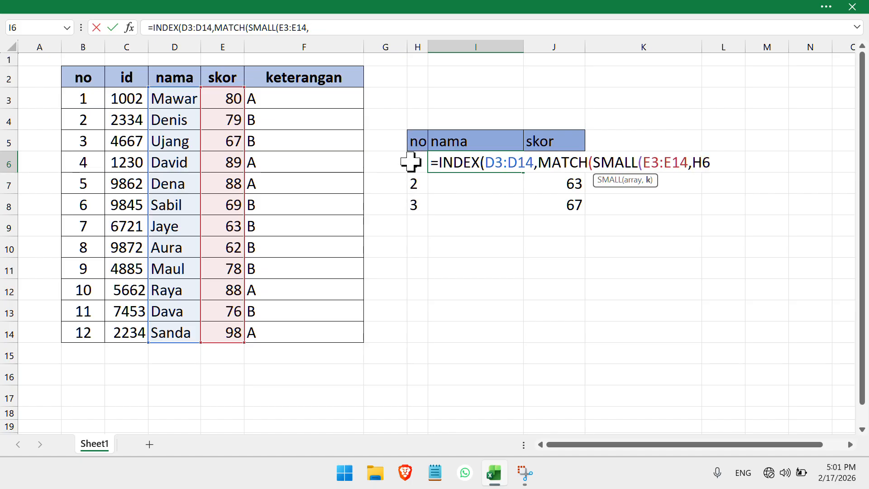
left_click_drag(411, 163, 419, 199)
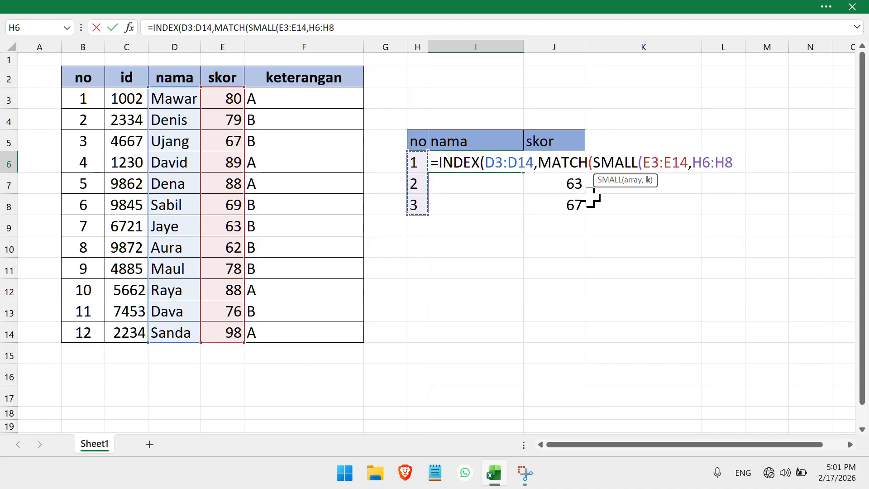
type(")")
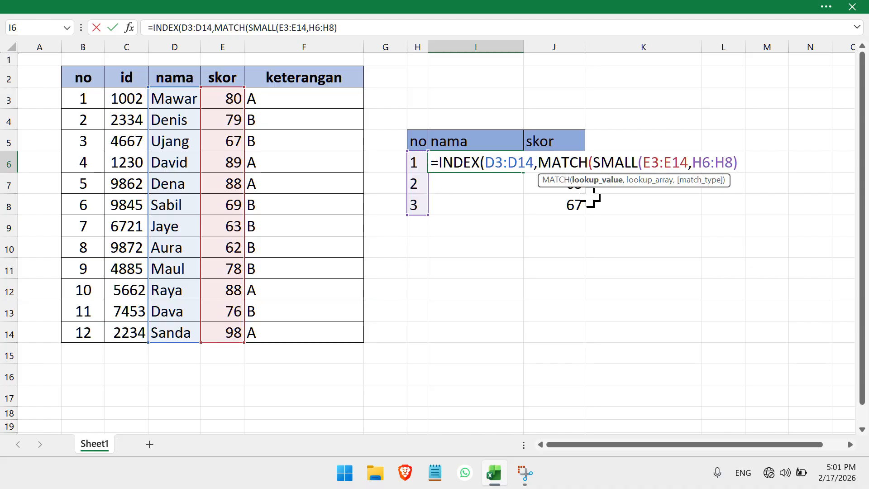
- Finish the MATCH with lookup array E3:E14 and exact match type 0, and enter the completed INDEX formula in I6
type(",")
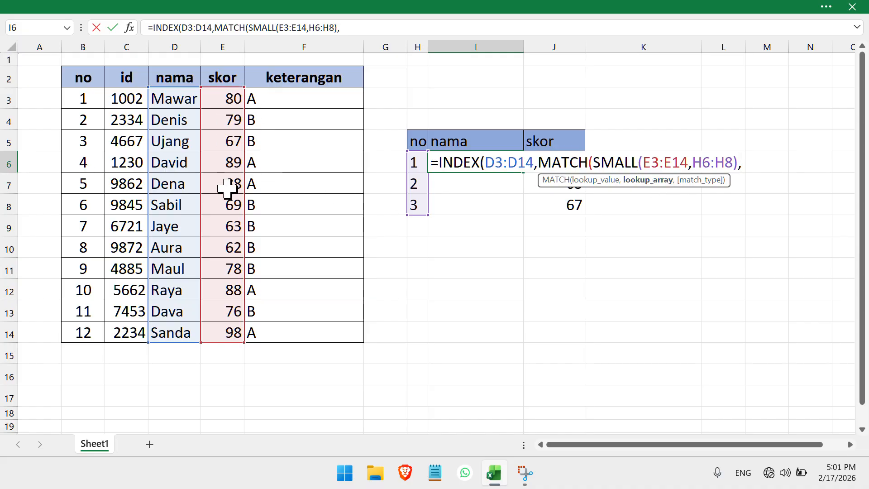
left_click_drag(213, 97, 225, 330)
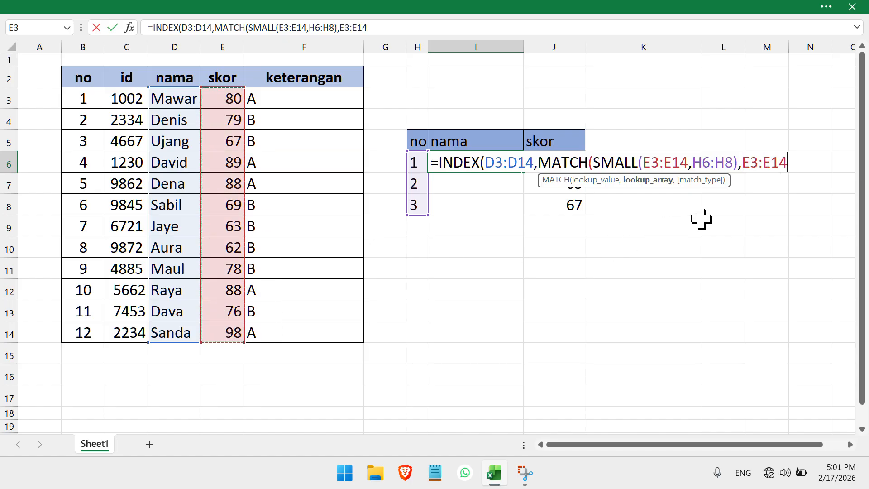
type(",")
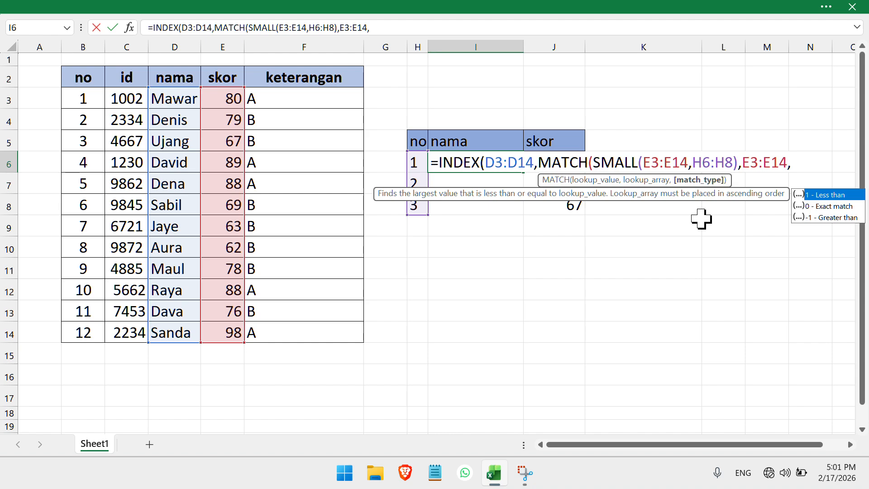
key("Down")
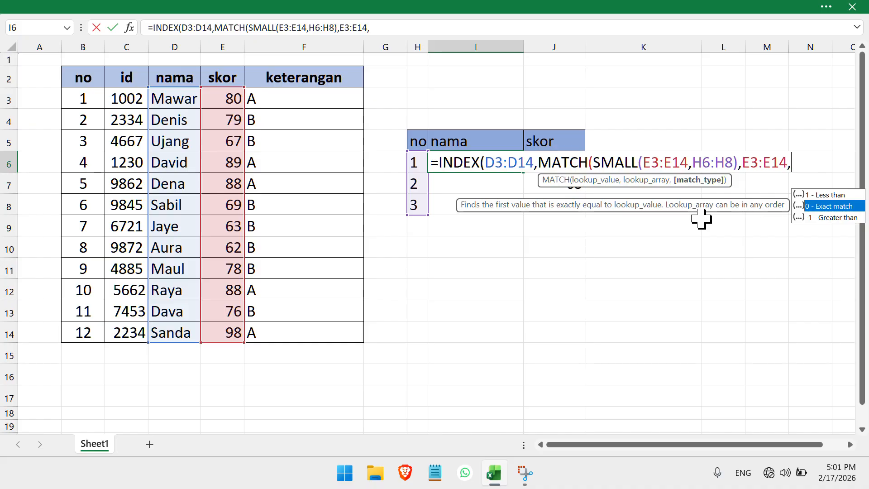
type("0")
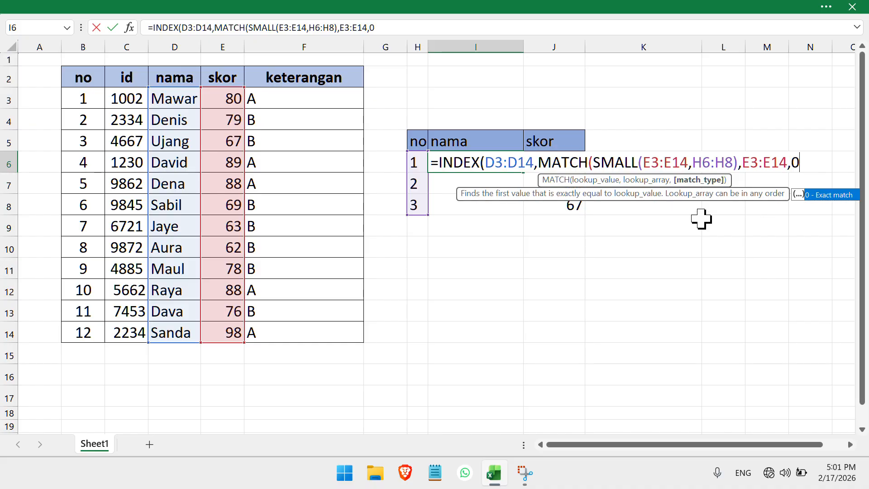
type("))")
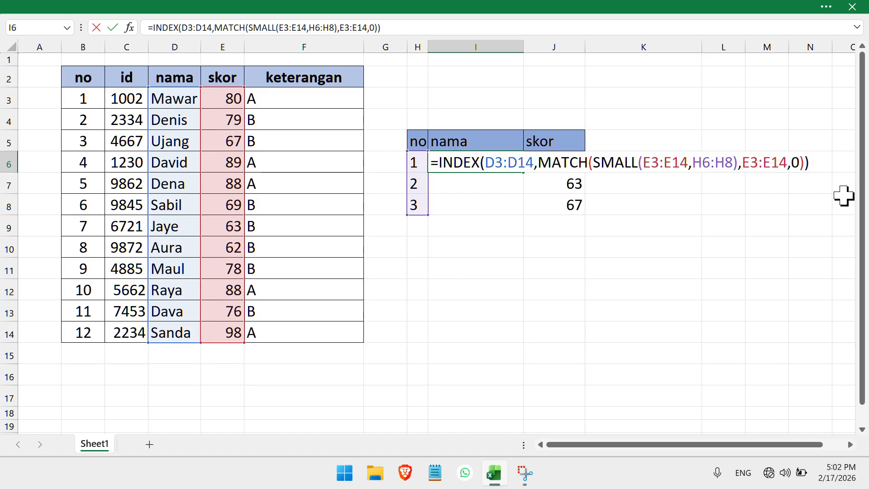
key("Return")
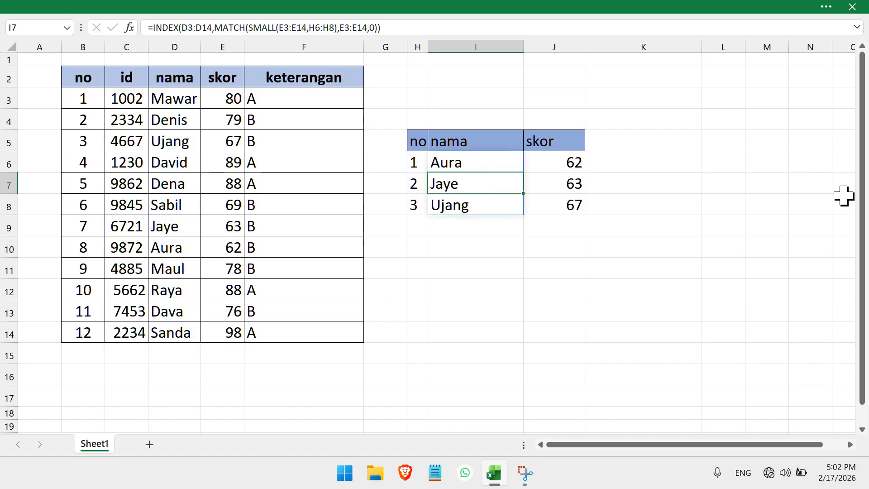
- Check the names and scores of the three lowest entries in I6:J8 row by row
left_click(678, 252)
left_click(484, 164)
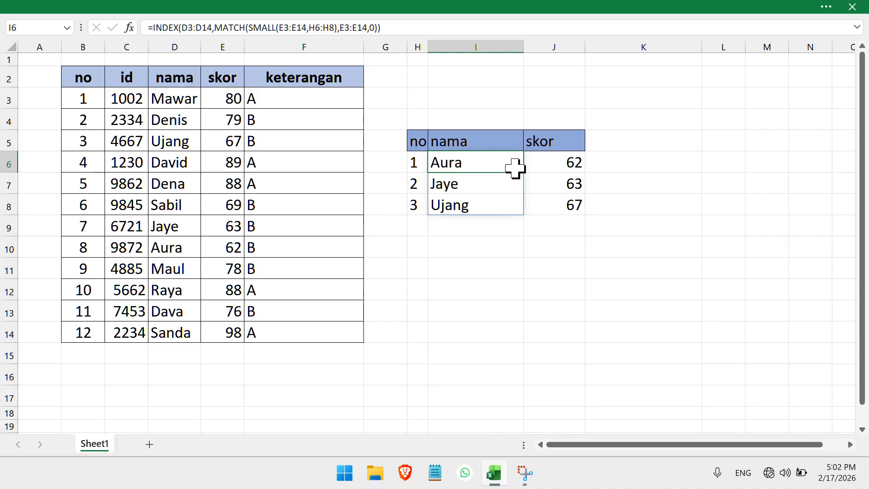
left_click(563, 164)
left_click(464, 186)
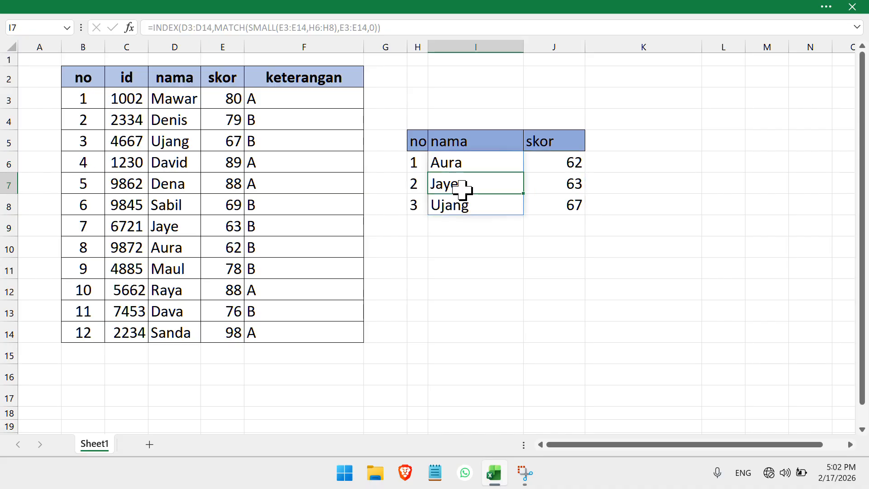
left_click(563, 186)
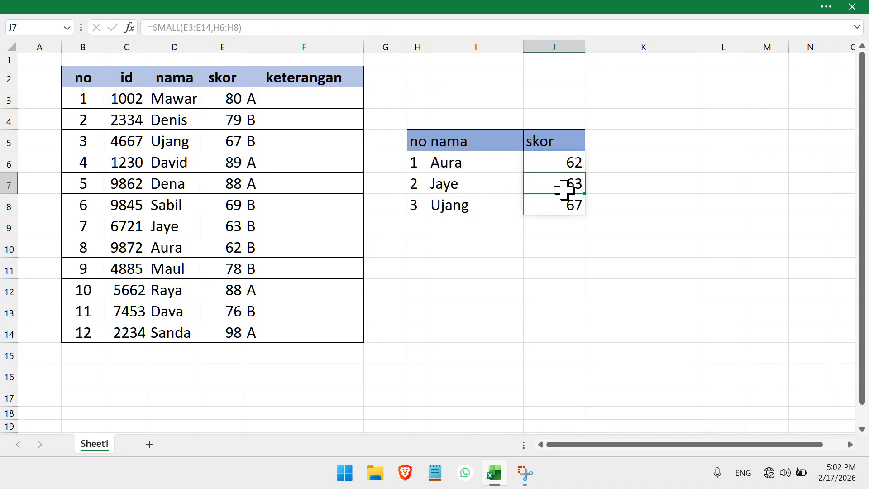
left_click(479, 209)
left_click(570, 207)
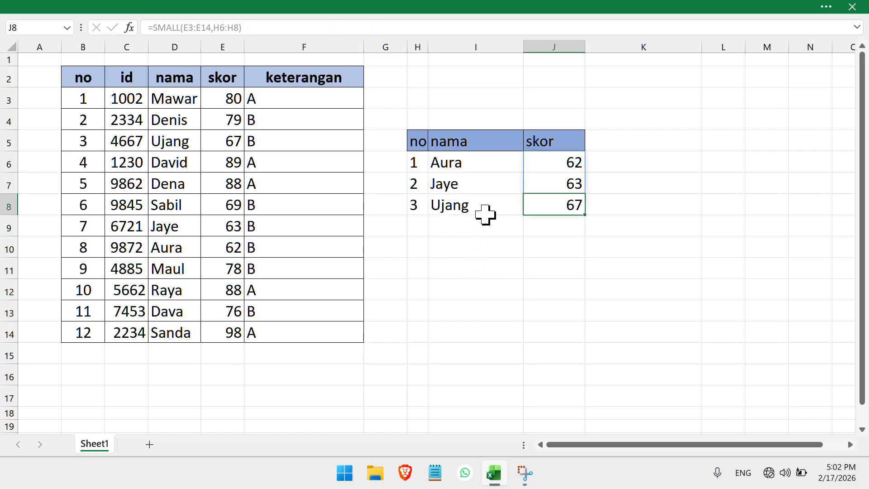
- Label the lowest-scores table by entering small in cell K5, beside its skor header
left_click(663, 147)
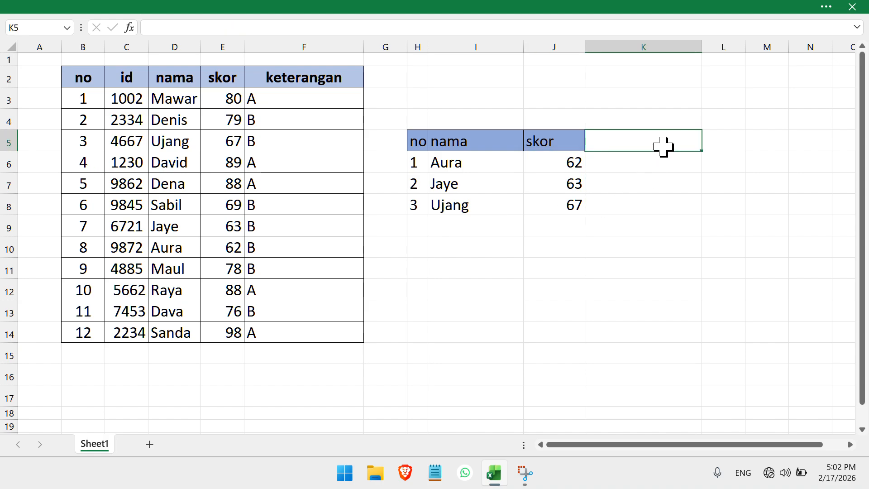
double_click(663, 147)
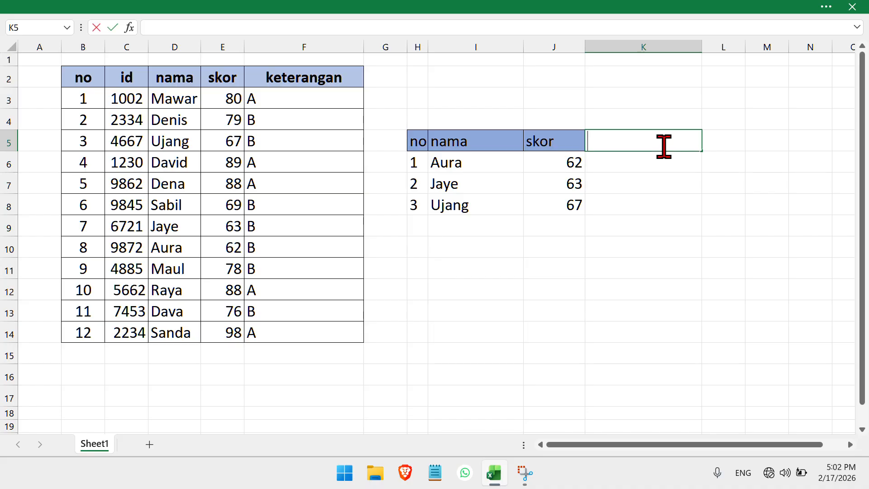
type("small")
key("Return")
- Enter the label large in cell K10 for a second table below the first
key("Return")
key("Return")
key("Return")
key("Return")
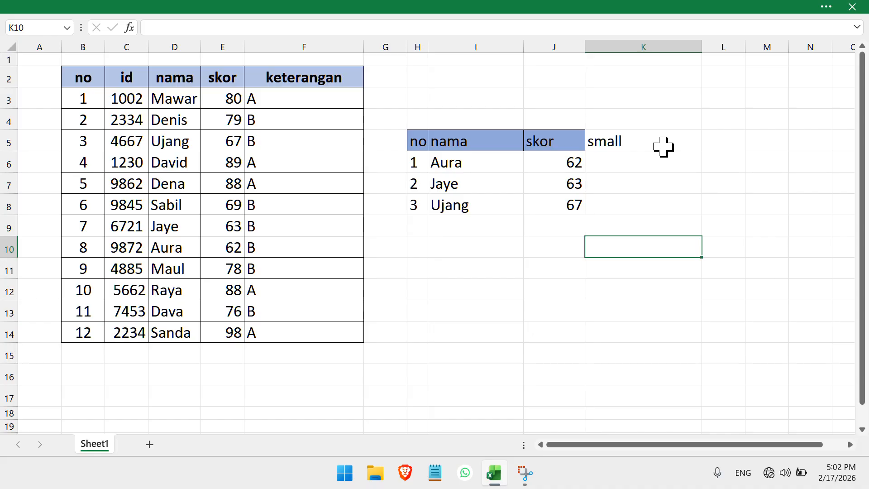
type("large")
key("Return")
- Enlarge the font of the large label in K10 to match the small label in K5
left_click(665, 248)
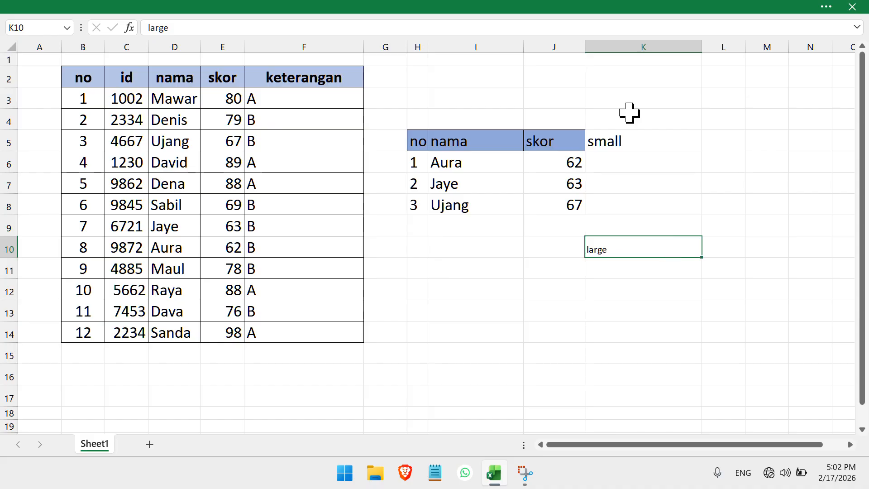
left_click(617, 19)
left_click(208, 69)
left_click(208, 69)
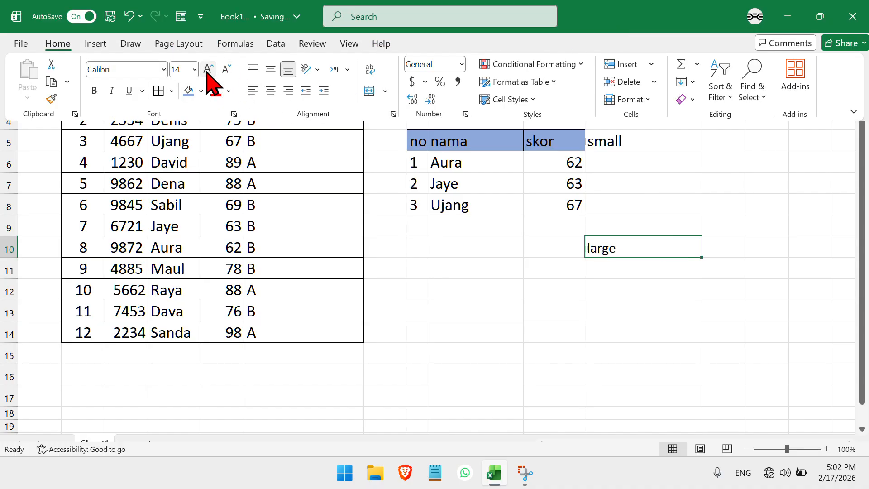
left_click(208, 69)
left_click(209, 68)
left_click(208, 68)
left_click(621, 289)
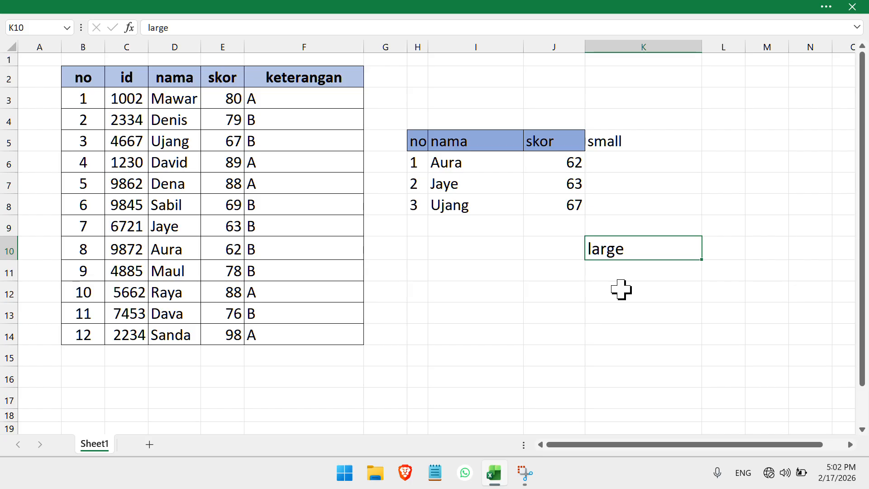
left_click(624, 290)
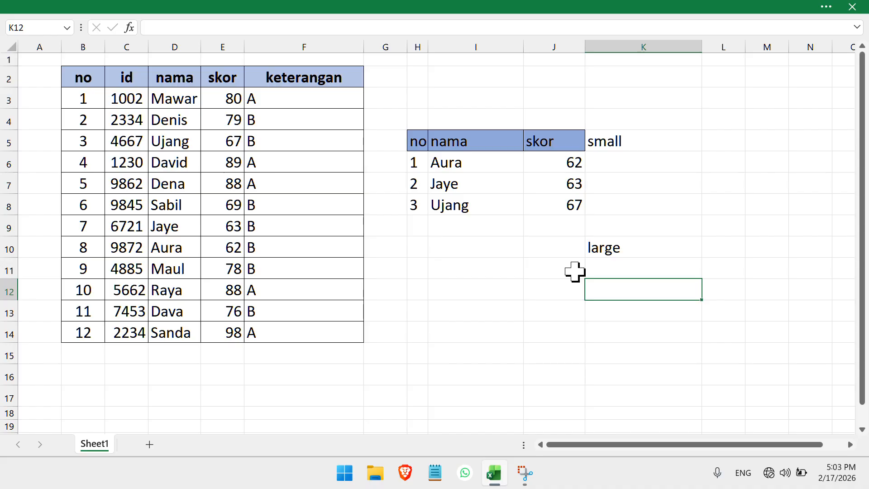
left_click(539, 250)
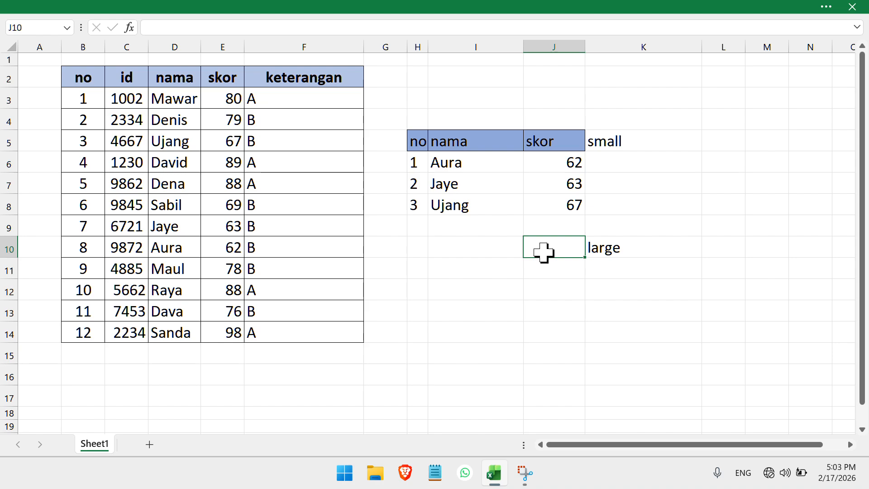
type("=la")
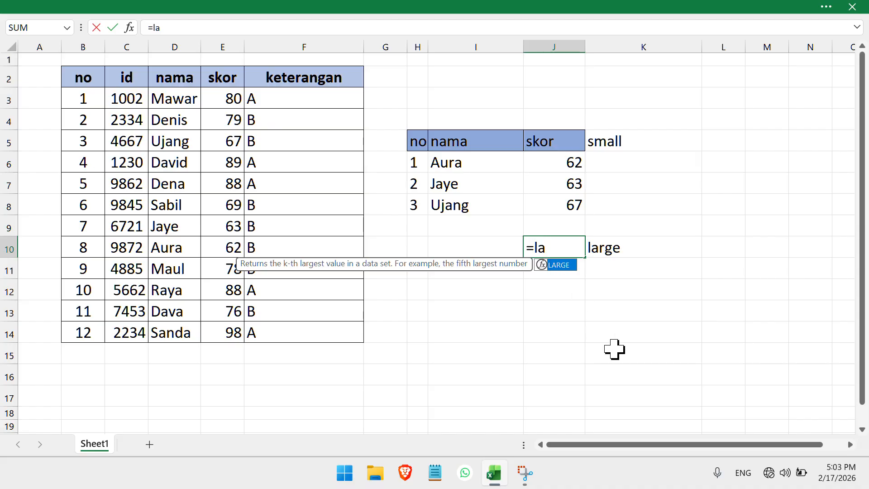
type("rge")
key("Tab")
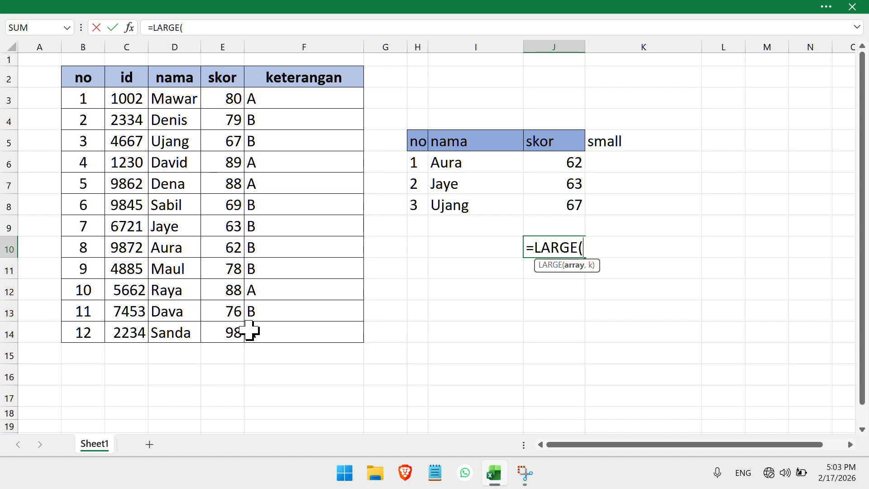
left_click_drag(221, 102, 225, 330)
type(",")
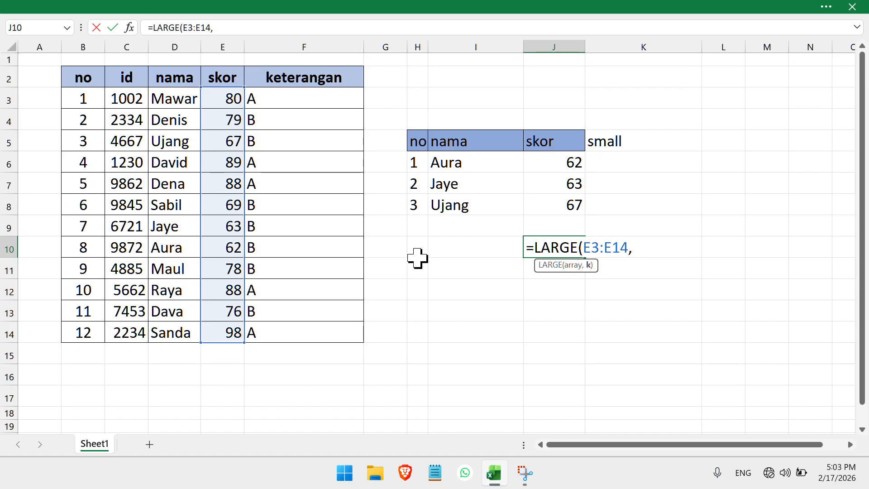
key("BackSpace")
key("BackSpace")
key("BackSpace")
key("BackSpace")
key("BackSpace")
key("BackSpace")
key("BackSpace")
key("BackSpace")
key("BackSpace")
key("BackSpace")
key("BackSpace")
key("BackSpace")
key("BackSpace")
key("BackSpace")
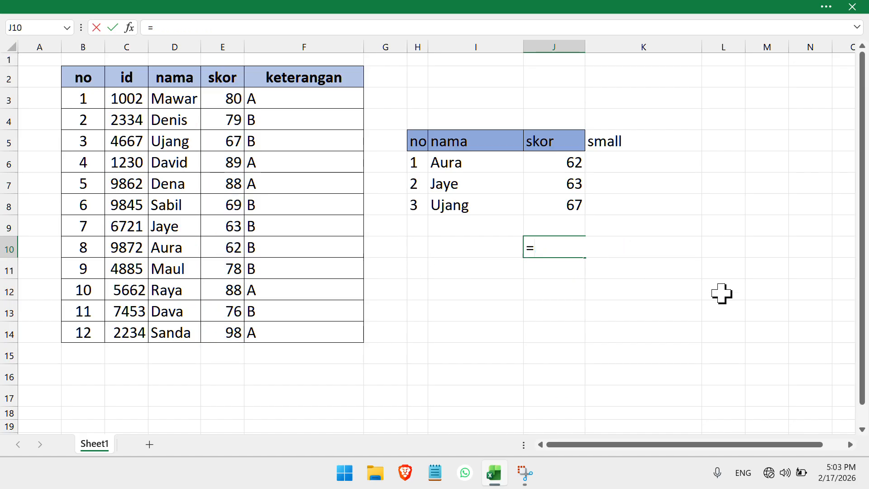
key("BackSpace")
key("Escape")
- Number the rows of the second table by entering 1, 2 and 3 in cells H11:H13
key("Down")
key("Left")
key("Left")
key("Up")
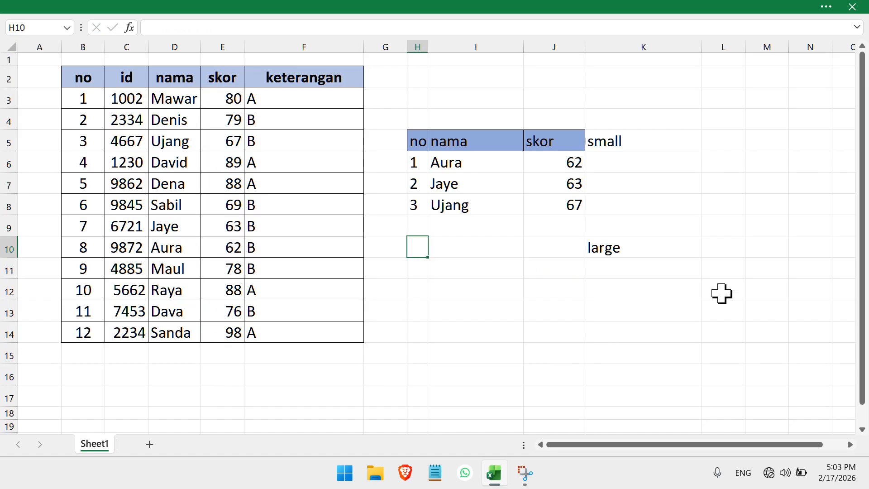
key("Down")
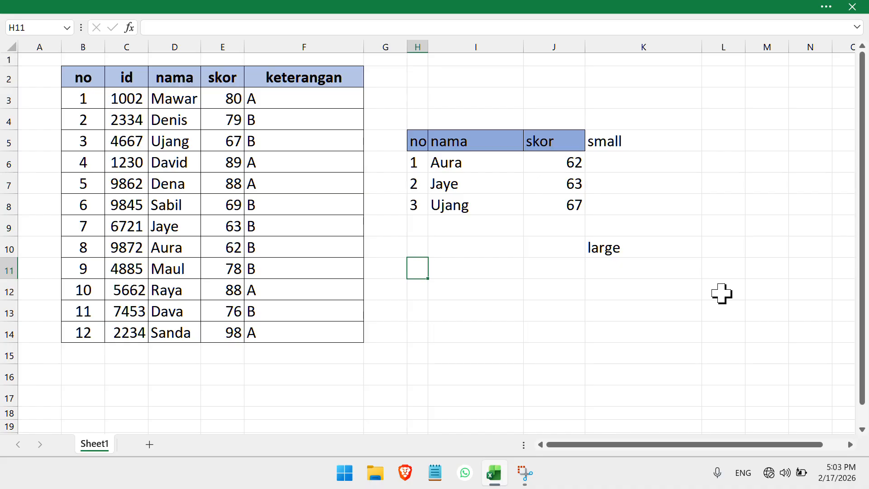
type("1")
key("Return")
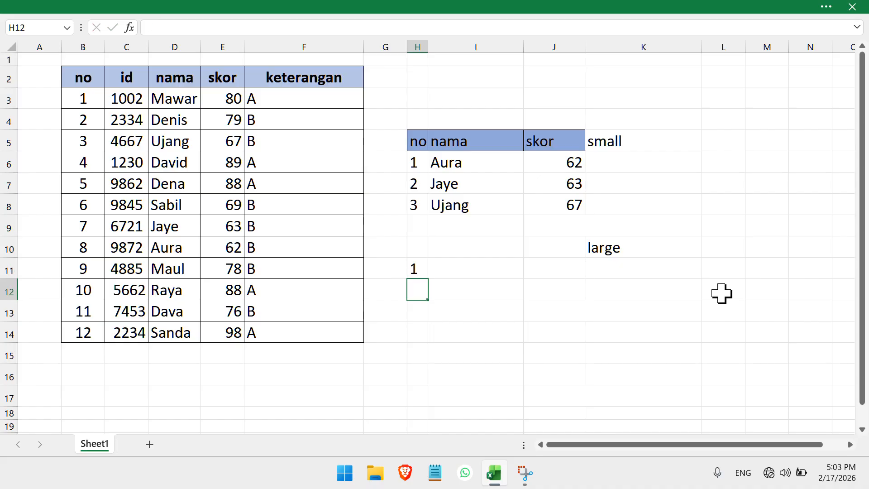
type("2")
key("Return")
type("3")
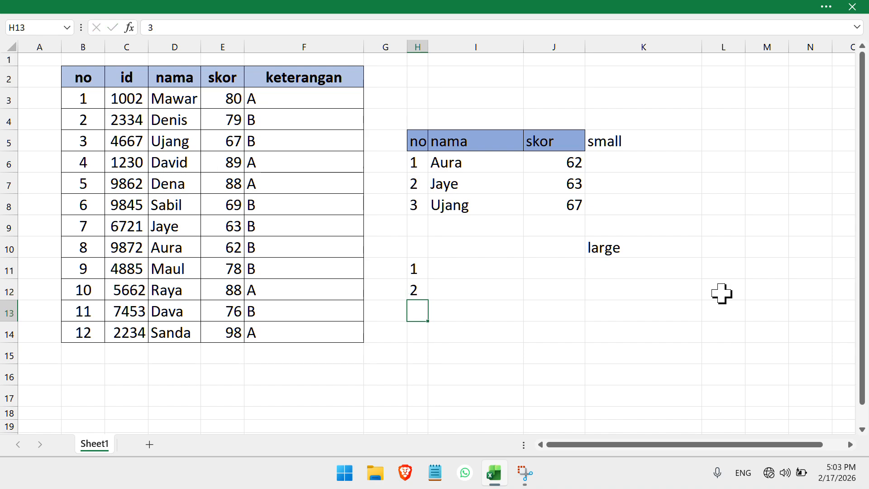
key("Up")
key("Up")
key("Right")
key("Right")
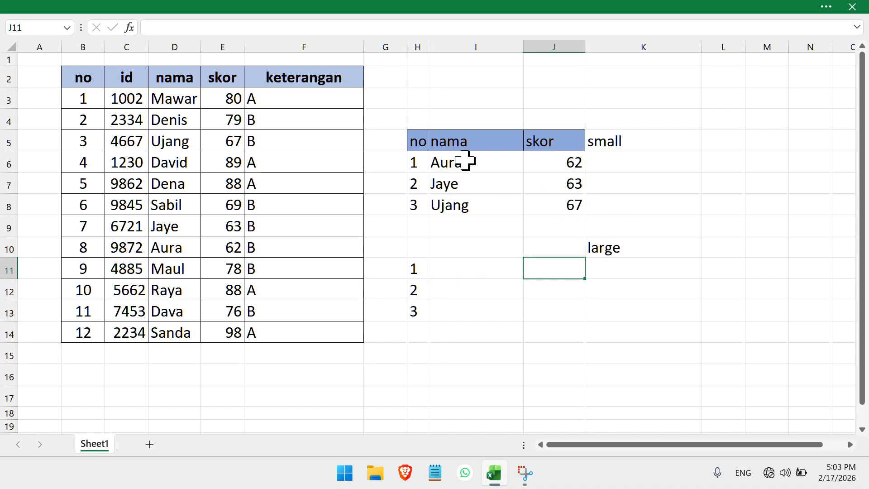
- Copy the no, nama and skor header cells H5:J5 to H10:J10 above the new numbers
left_click_drag(415, 141, 566, 140)
key("ctrl+c")
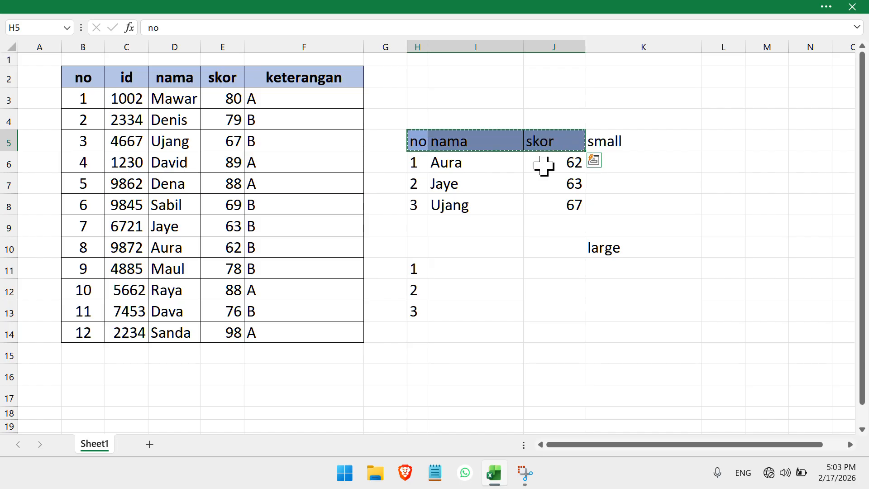
left_click_drag(417, 247, 545, 243)
key("ctrl+v")
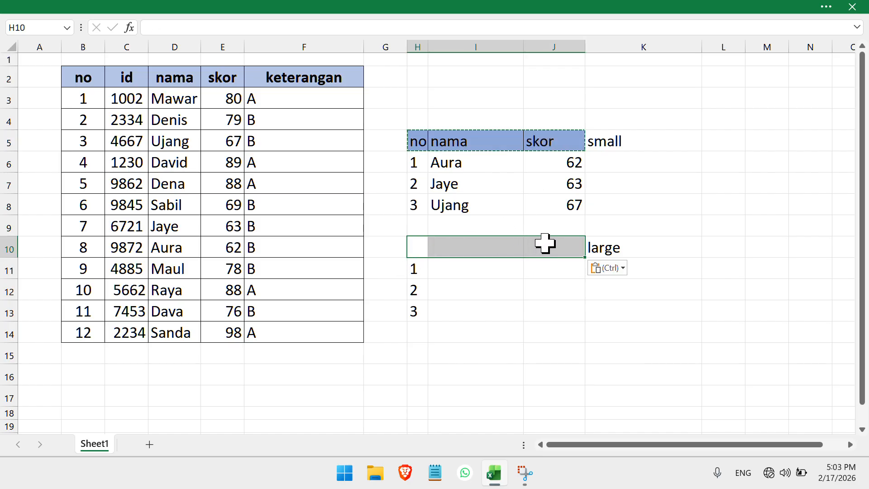
left_click(572, 303)
left_click(691, 237)
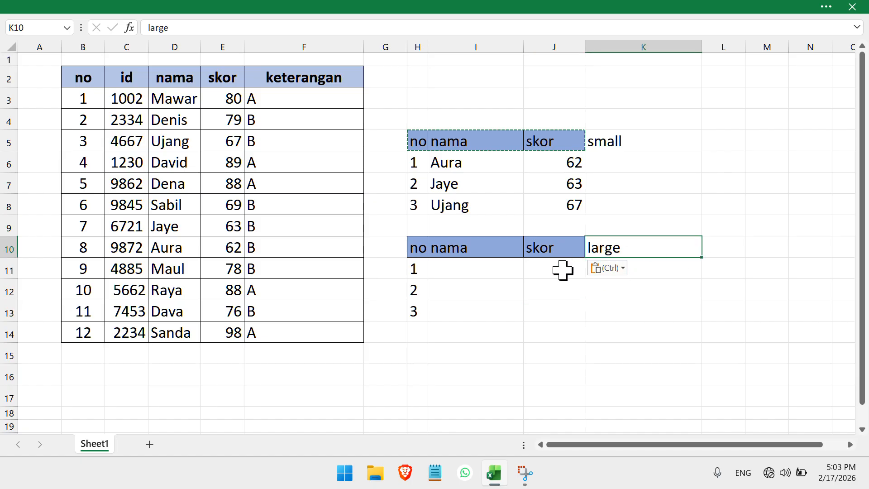
left_click(629, 292)
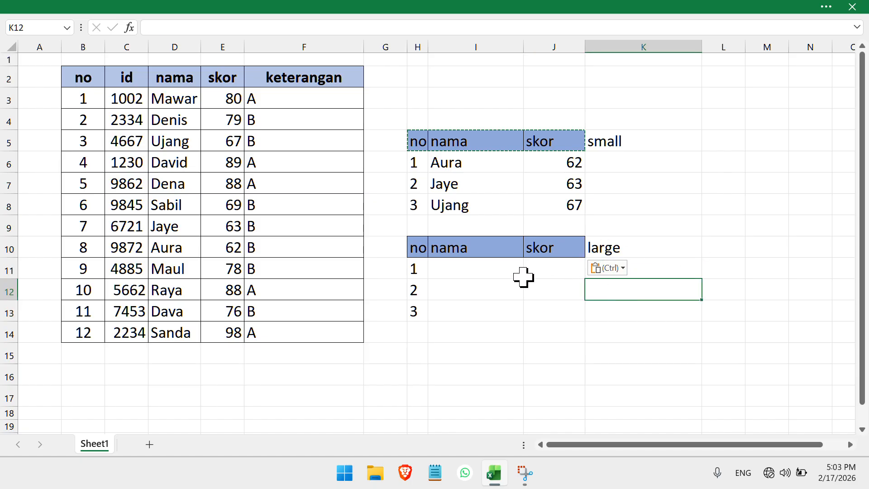
- Enter =LARGE(E3:E14,H11:H13) in cell J11 to list the three highest scores
left_click(543, 267)
type("=")
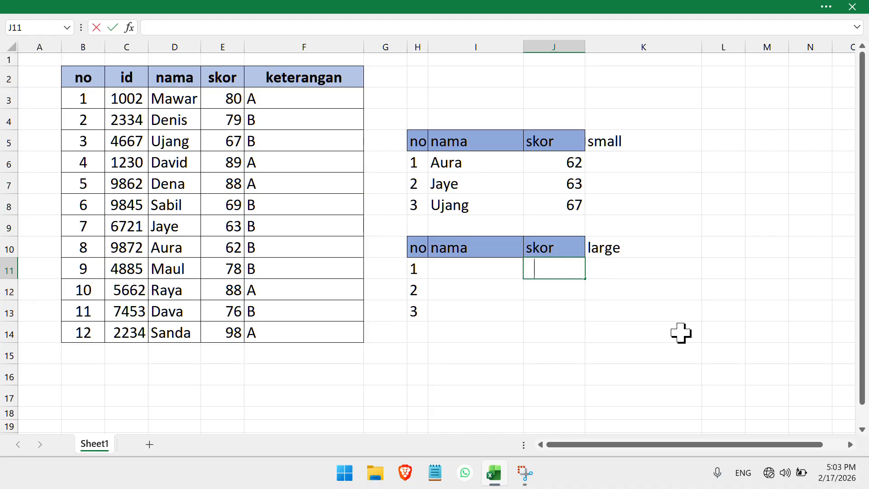
type("larg")
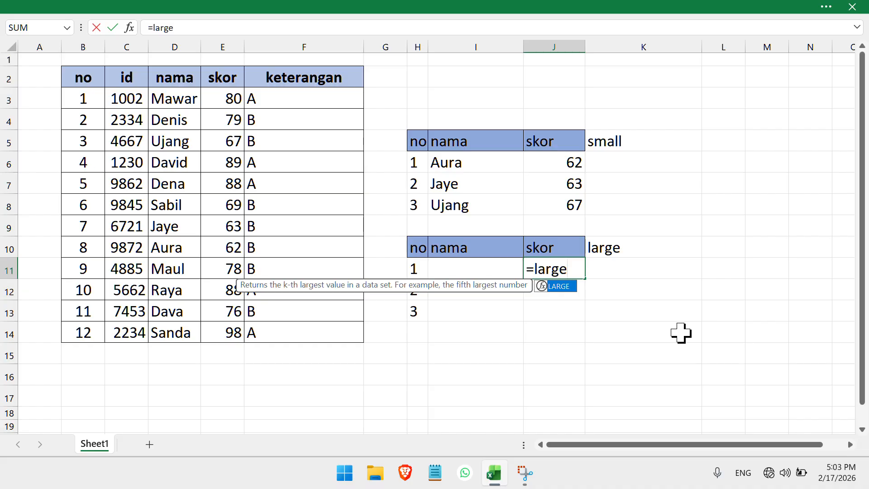
type("e")
key("Tab")
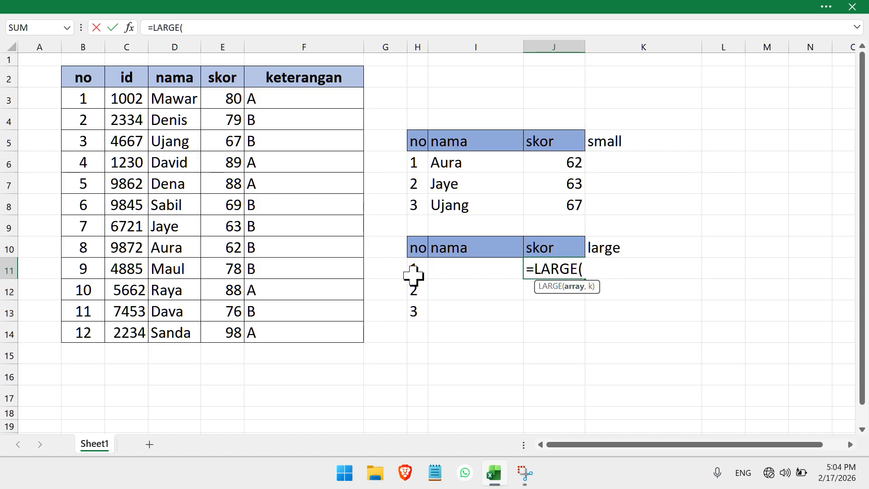
left_click_drag(224, 95, 221, 324)
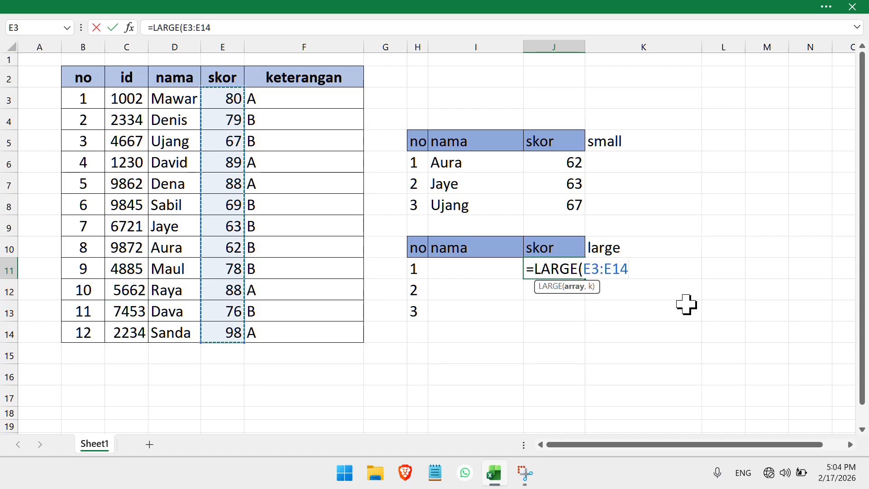
type(",")
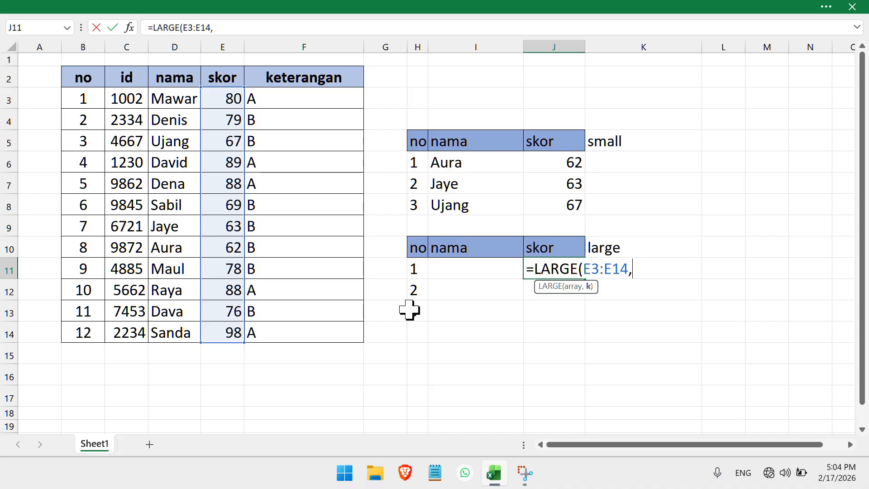
left_click_drag(413, 267, 417, 314)
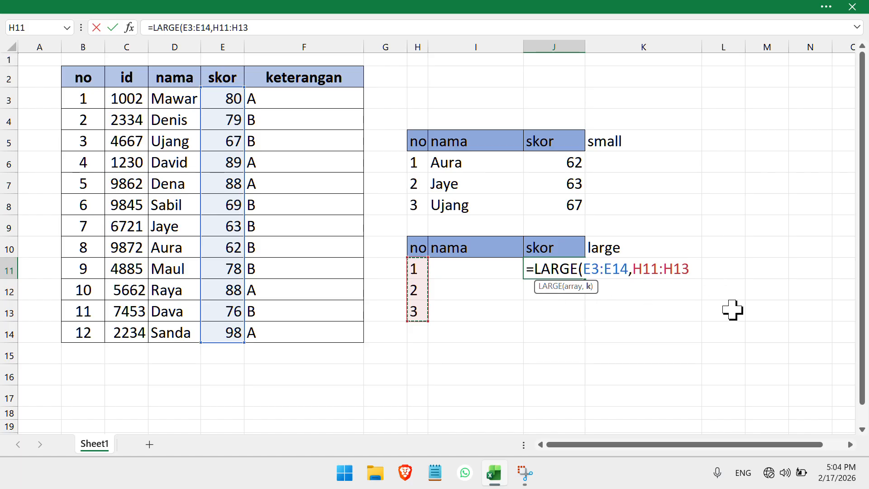
key("Return")
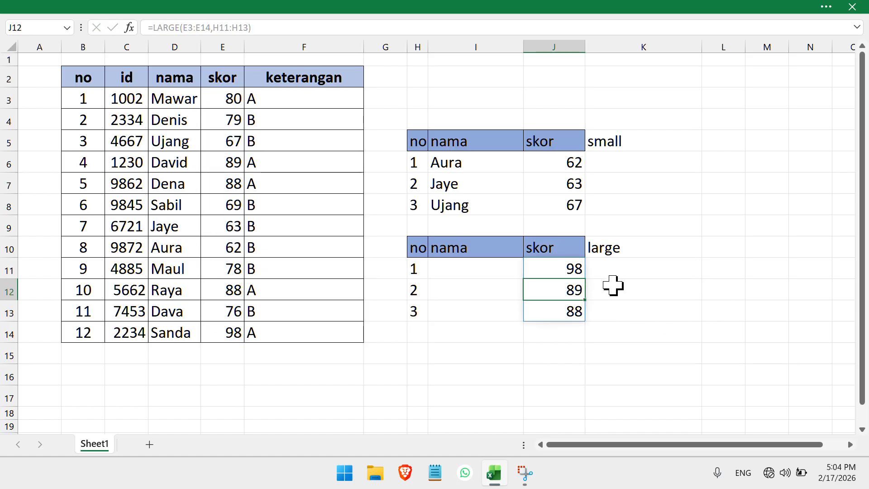
- Check the LARGE formula and its scores in cells J11:J13
left_click(549, 268)
left_click(555, 307)
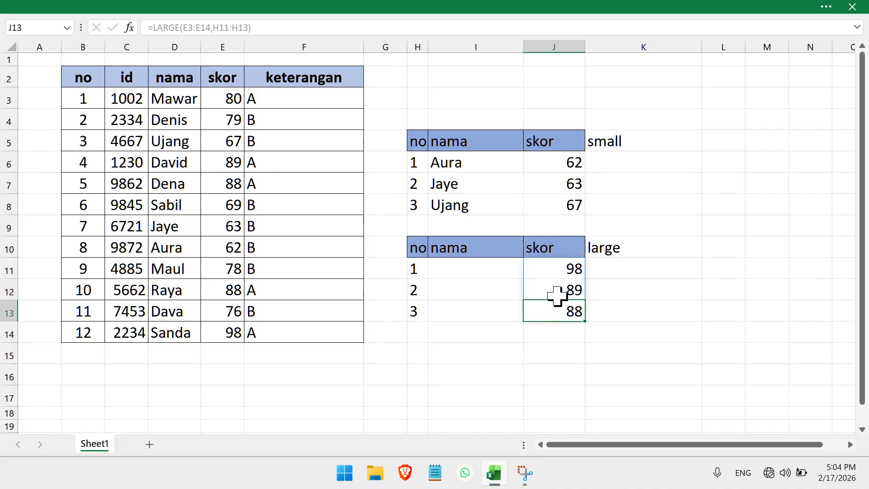
left_click(560, 294)
left_click(602, 276)
left_click(552, 276)
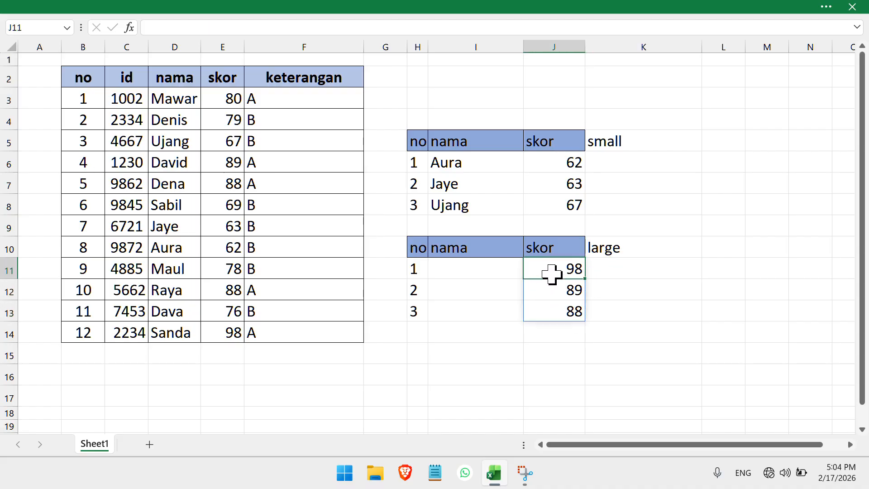
left_click(557, 291)
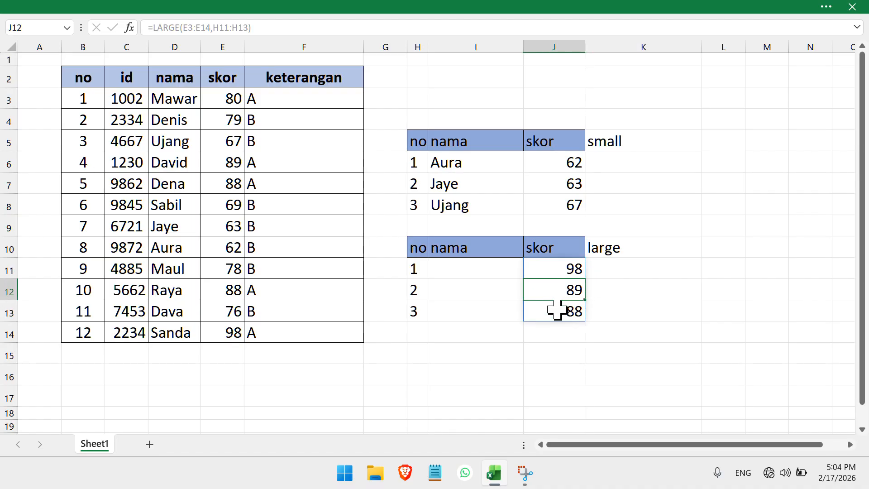
- Begin an INDEX formula in cell I11 of the large table with the names D3:D14 as its array
left_click(570, 273)
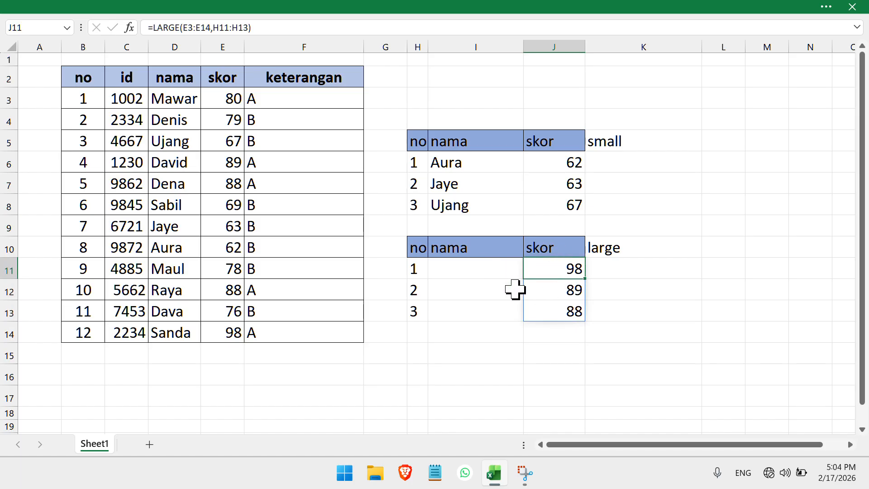
left_click(499, 273)
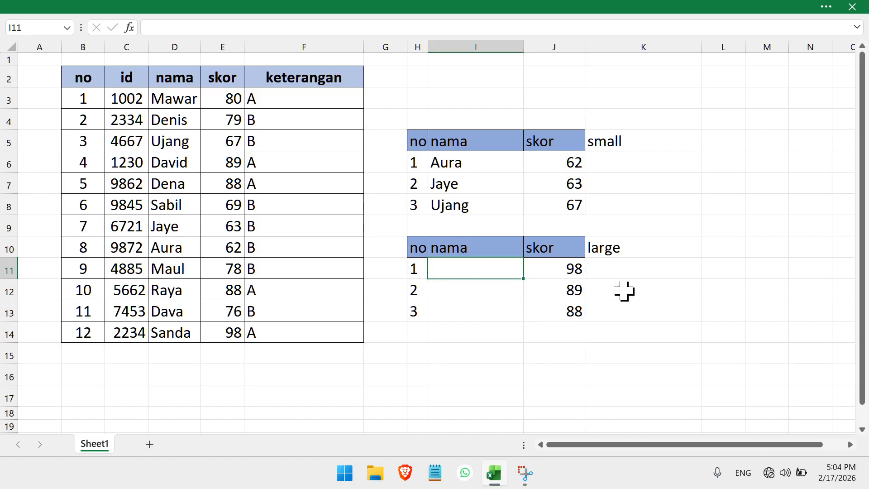
left_click_drag(453, 143, 458, 210)
double_click(466, 266)
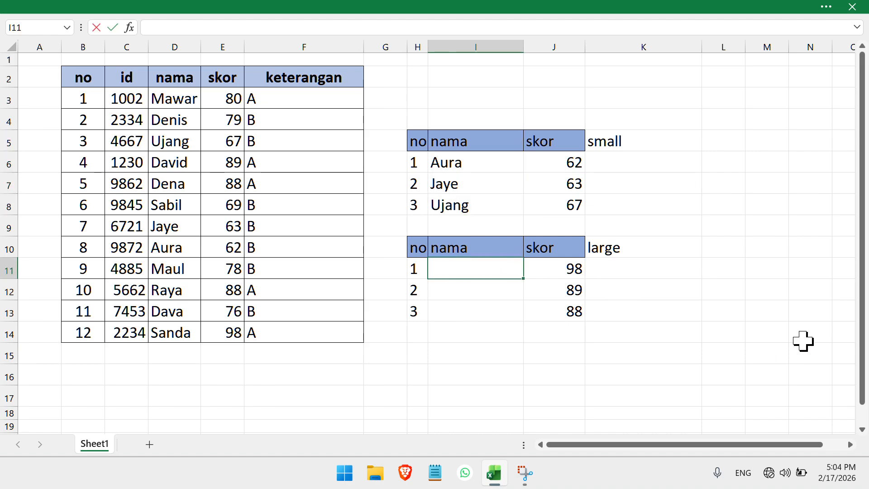
type("=inde")
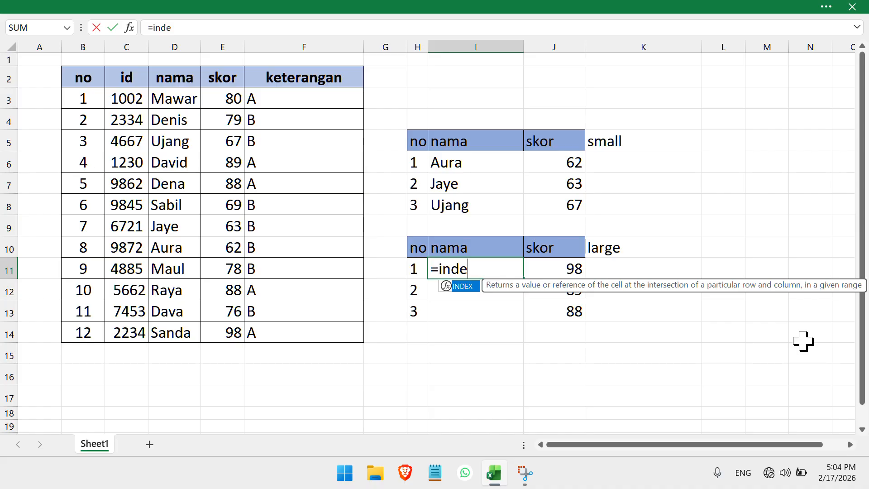
key("Tab")
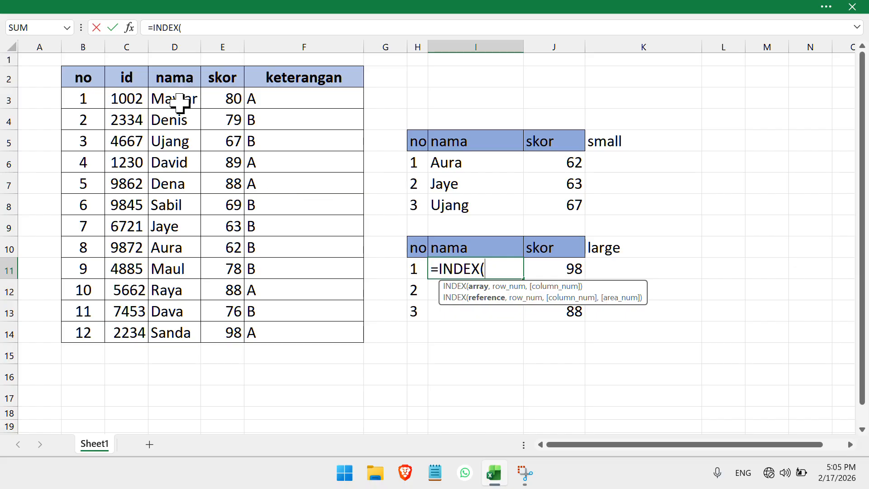
left_click_drag(179, 102, 168, 326)
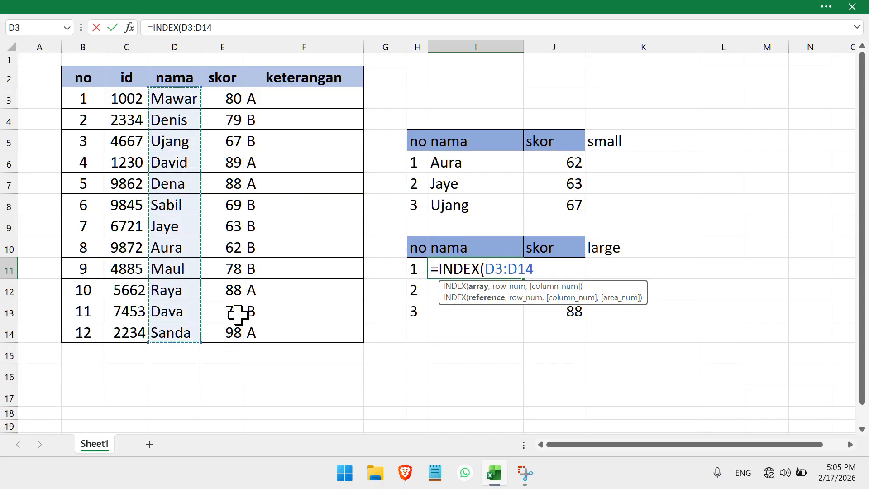
type(",")
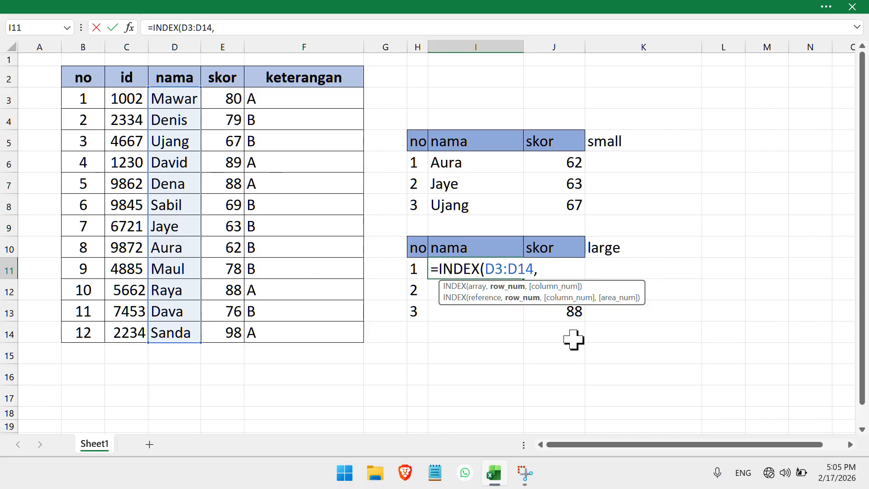
- Nest MATCH as the INDEX row number, with LARGE(E3:E14,H11:H13) as its lookup value
type("ma")
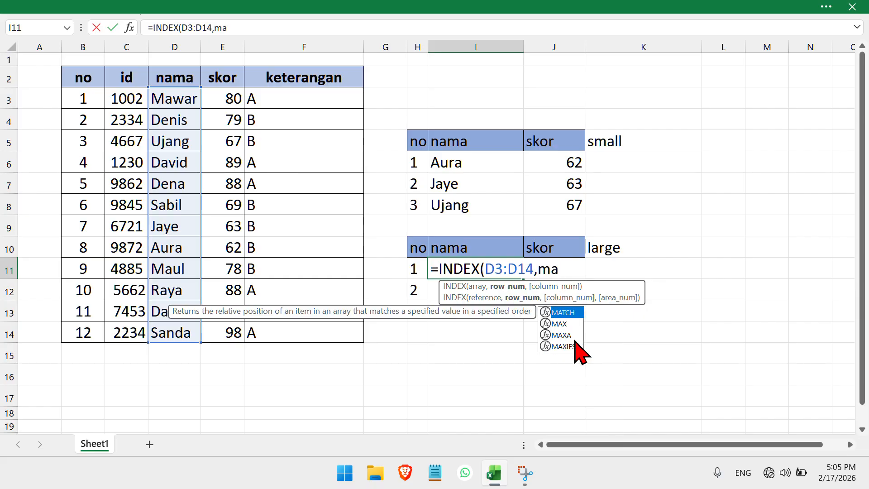
type("tc")
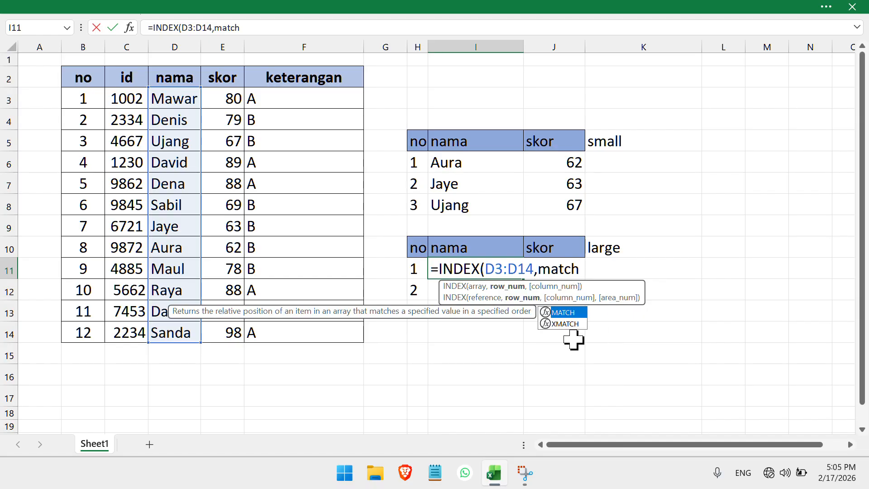
type("h")
key("Tab")
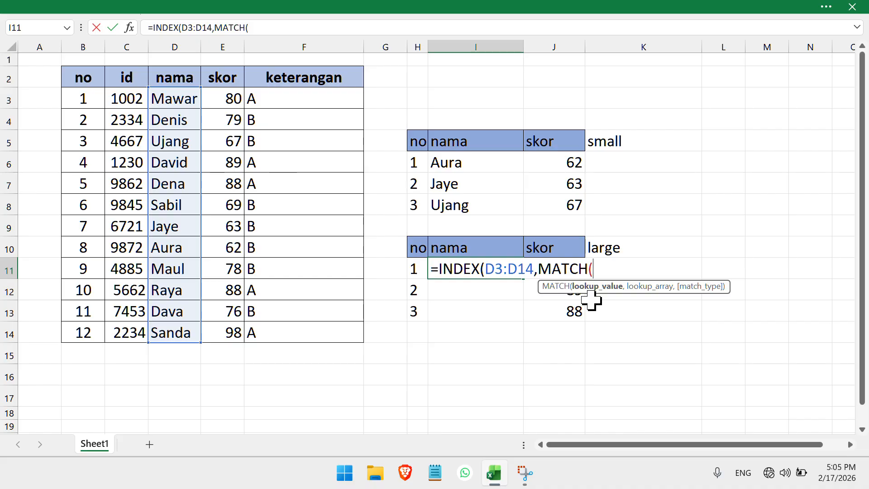
type("lag")
key("BackSpace")
key("BackSpace")
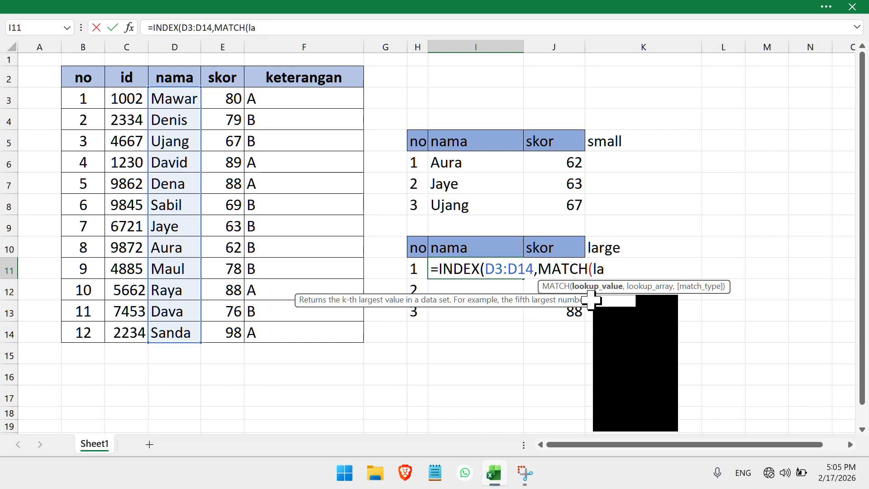
type("arge")
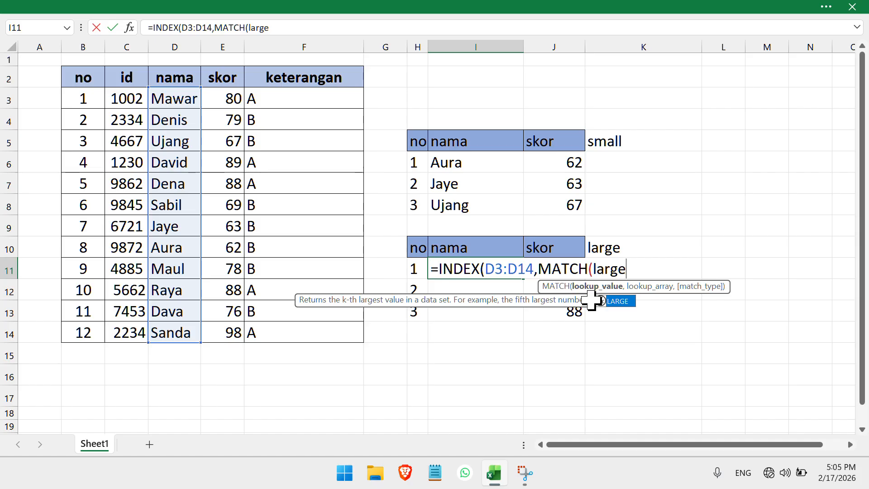
key("Tab")
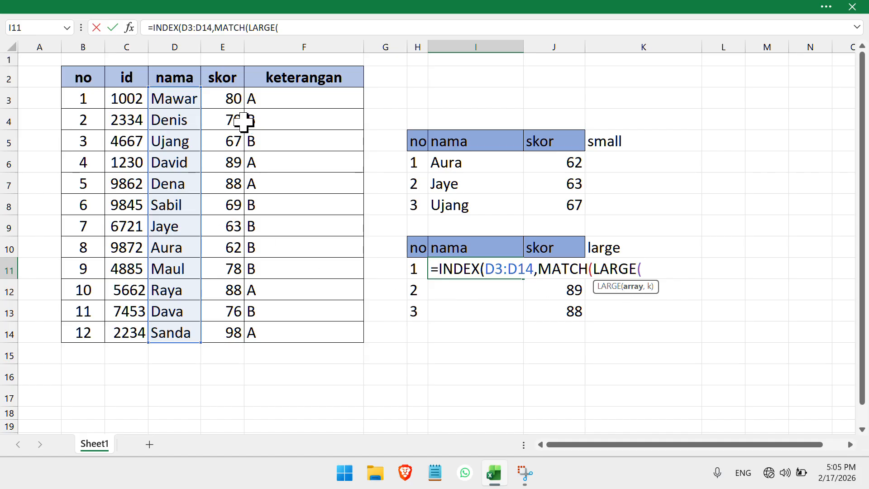
left_click_drag(225, 107, 232, 326)
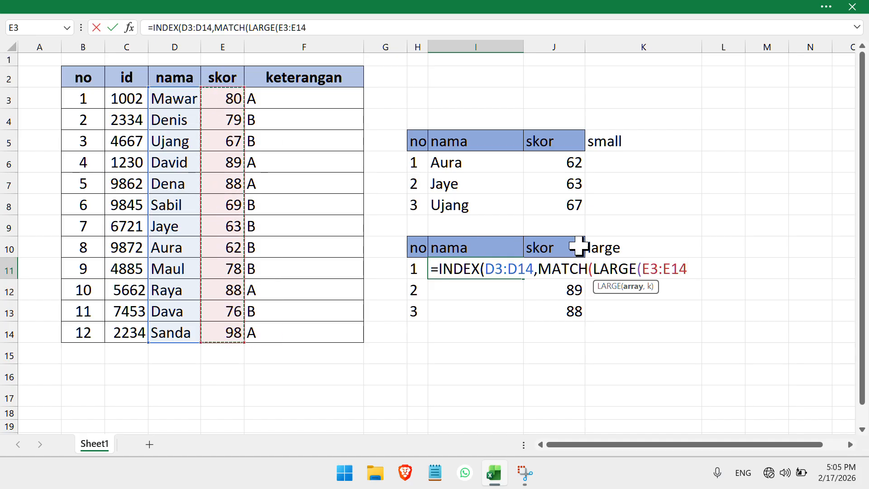
type(",")
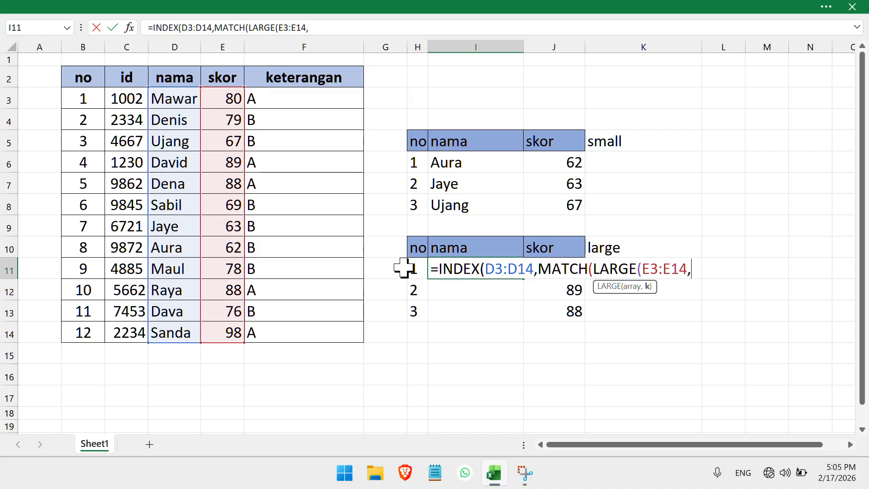
left_click_drag(411, 269, 419, 314)
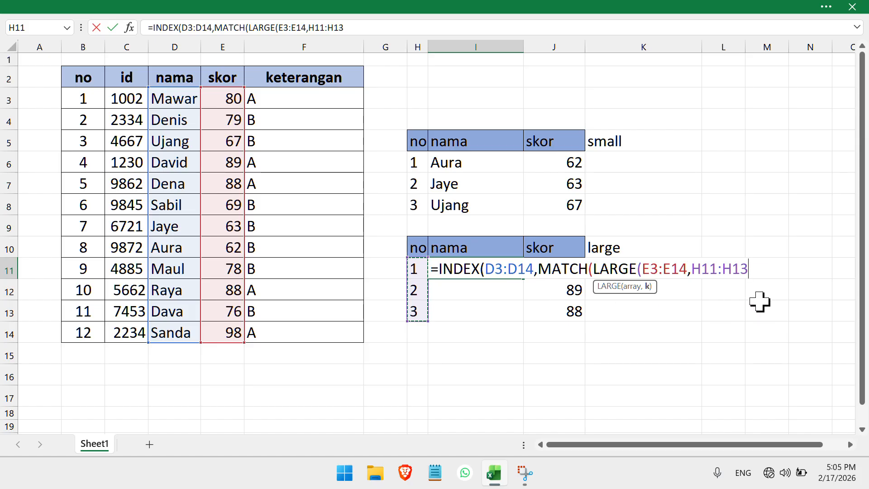
type("),")
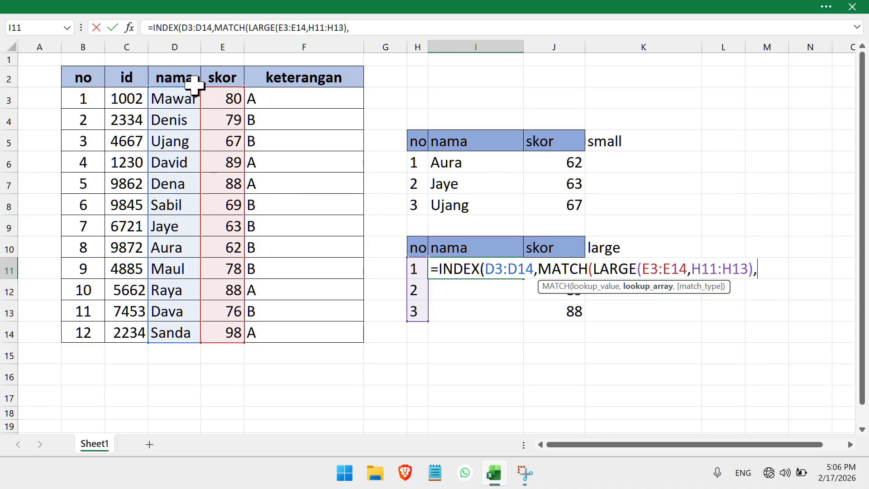
- Complete MATCH with lookup array E3:E14 and match type 0, close both functions and enter the formula in I11
left_click_drag(219, 97, 231, 326)
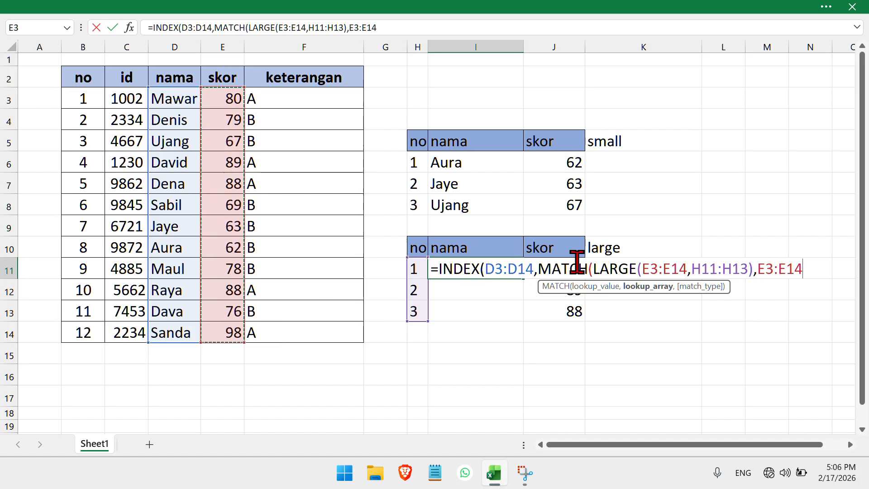
type(",")
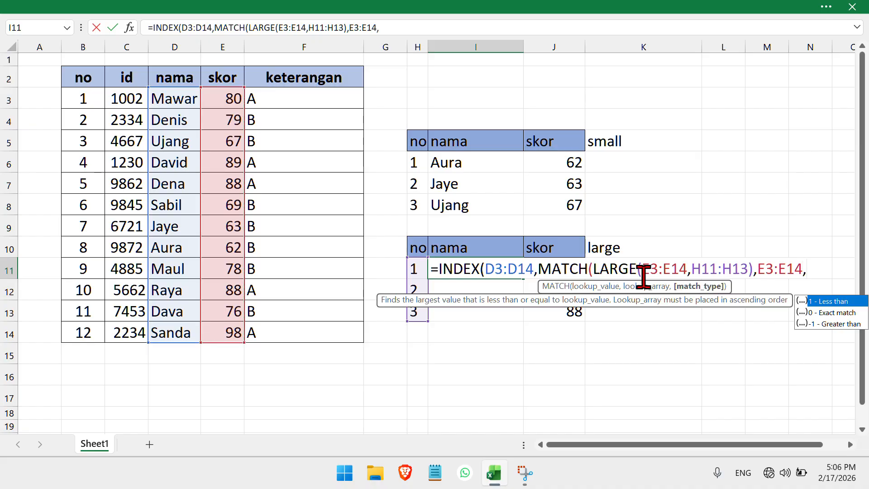
key("Escape")
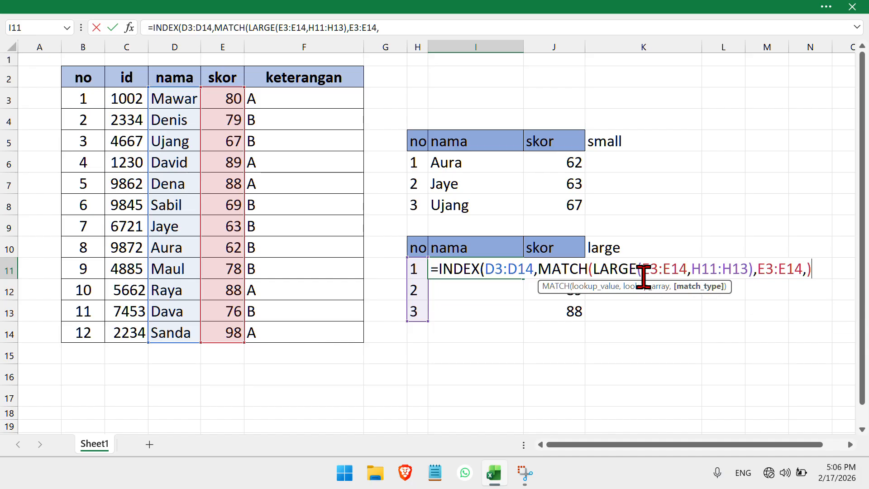
type("0")
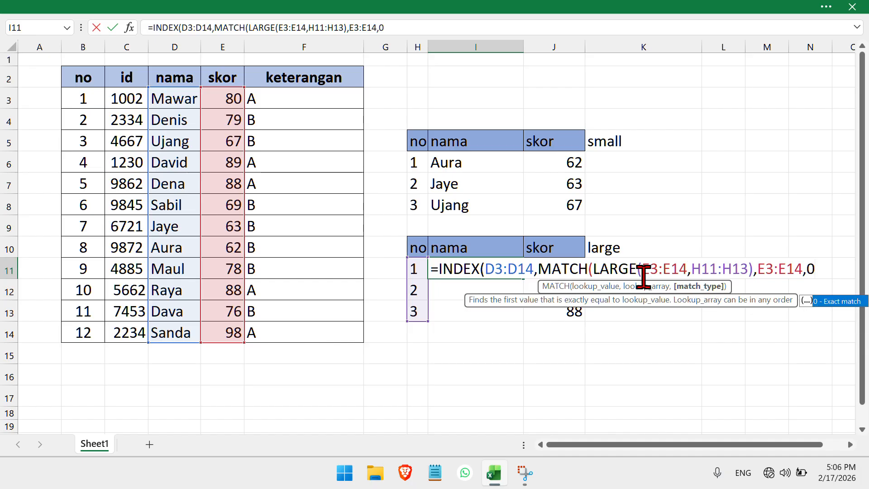
type("))")
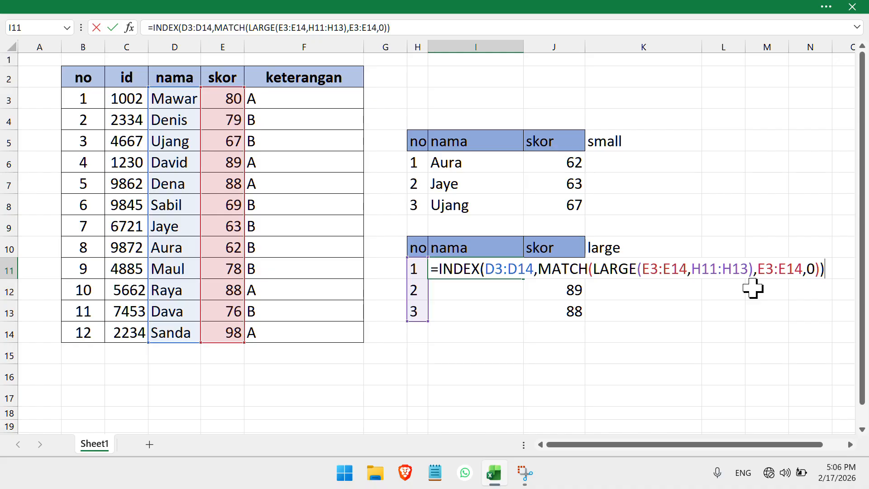
key("Return")
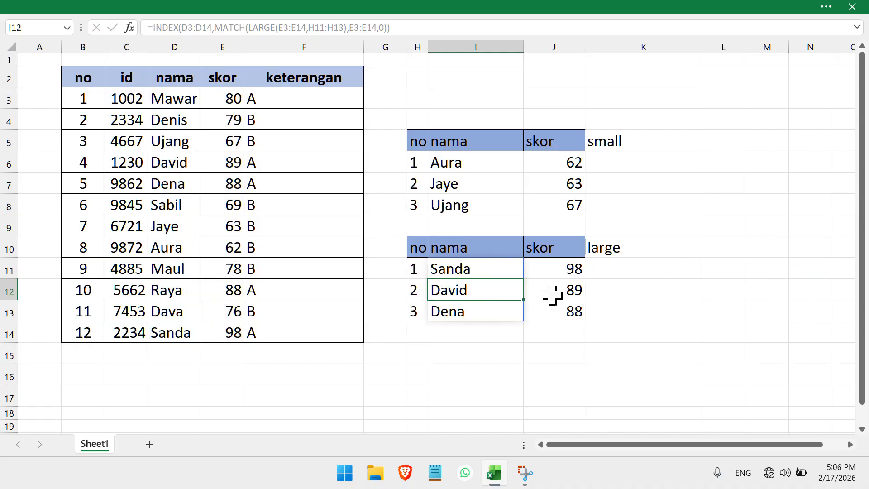
- Compare the names and scores in the large table I11:J13 with the matching rows of the score list
left_click(634, 276)
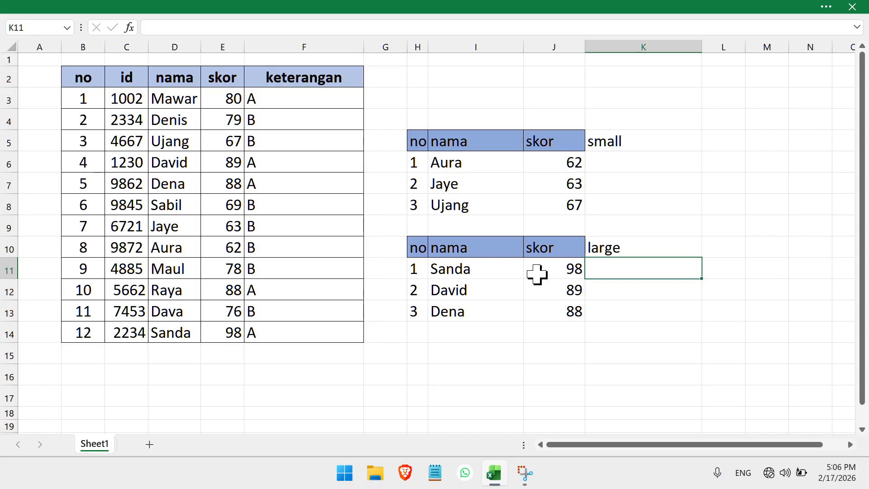
left_click(575, 270)
left_click_drag(552, 267, 552, 311)
left_click(558, 274)
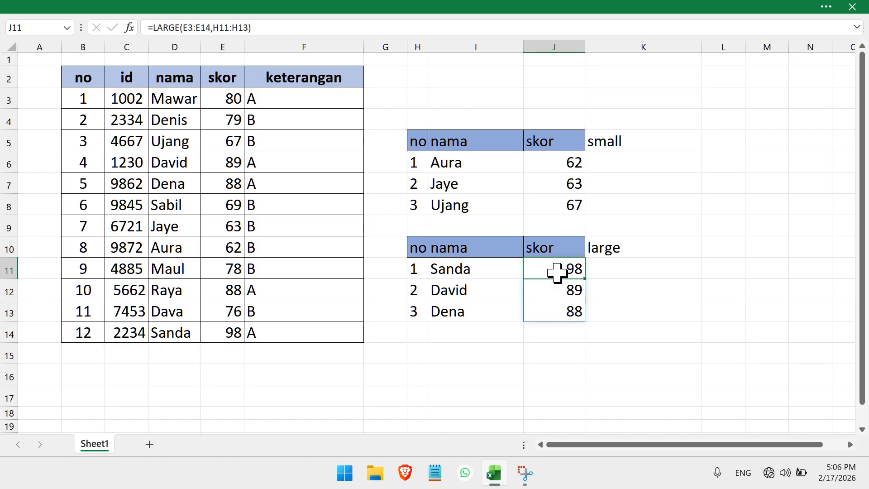
left_click(470, 269)
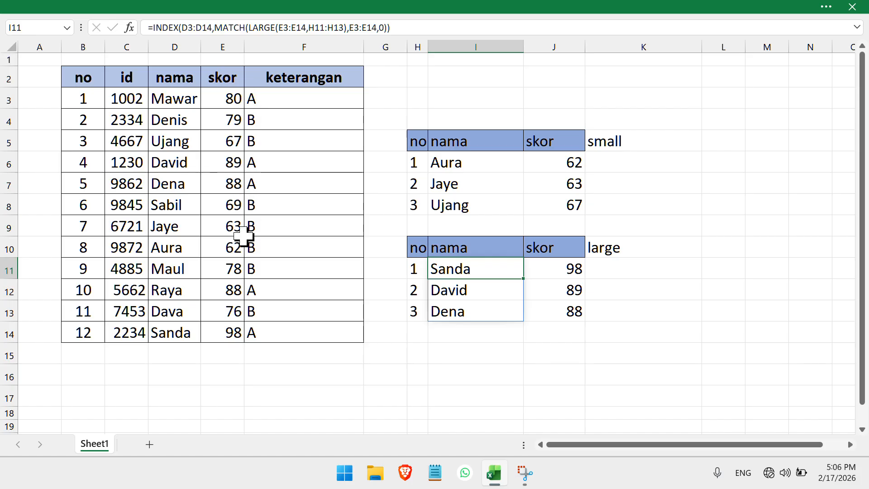
left_click(217, 334)
left_click(181, 337)
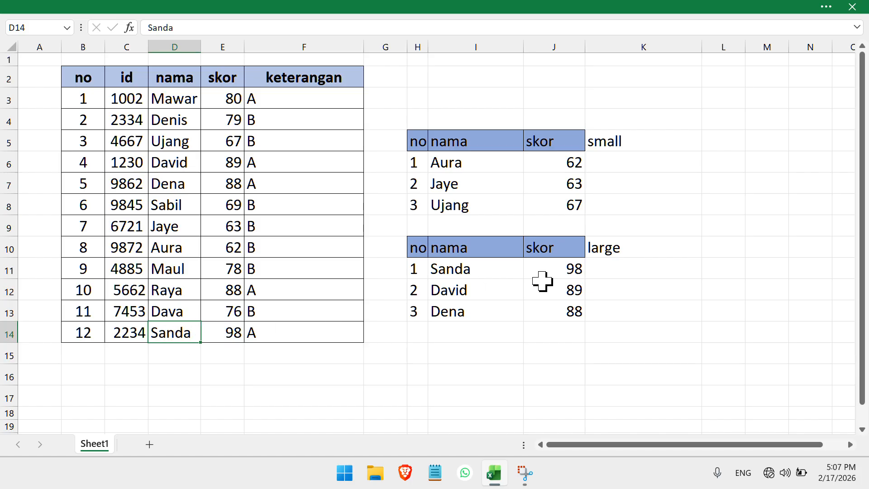
left_click(575, 294)
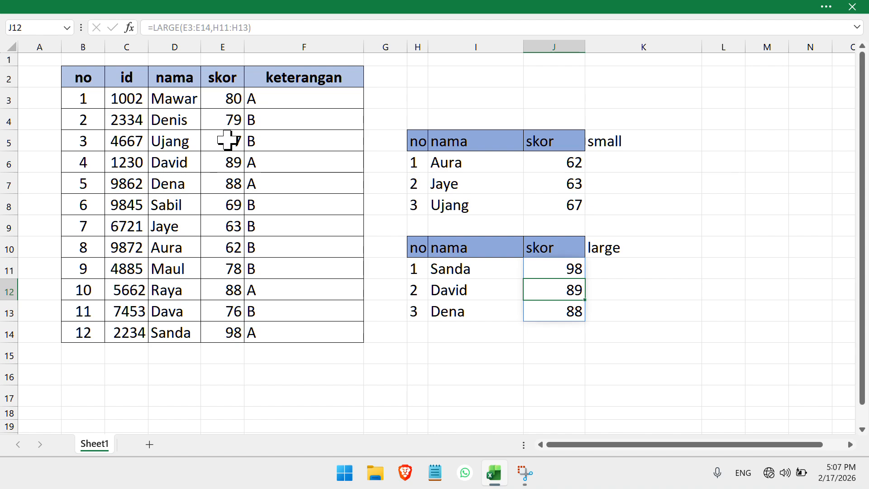
left_click(226, 161)
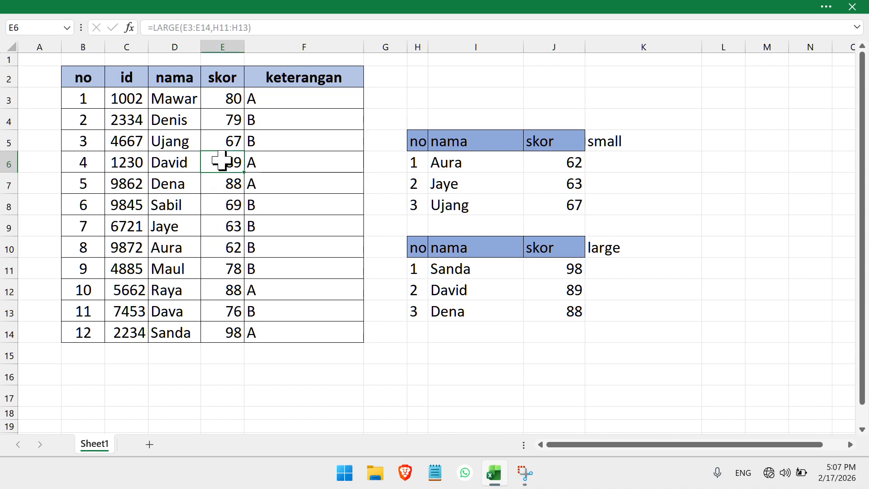
left_click(171, 160)
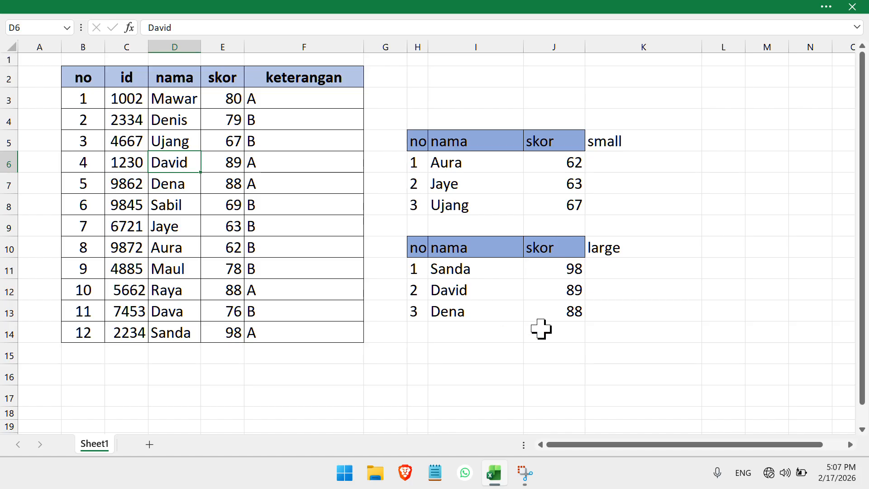
left_click(578, 312)
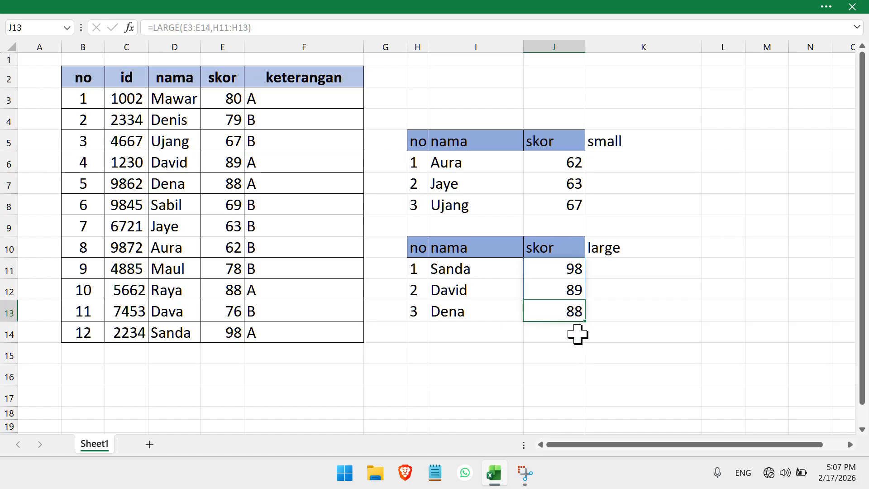
left_click(224, 186)
left_click(473, 313)
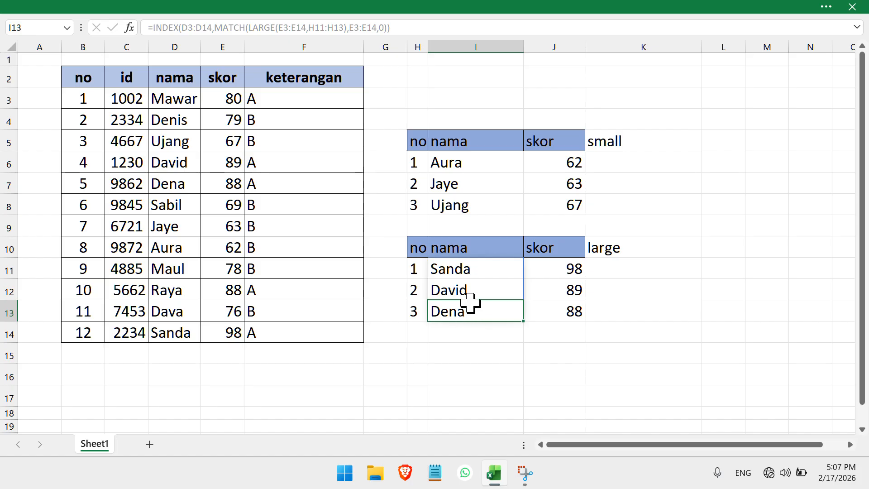
left_click(158, 185)
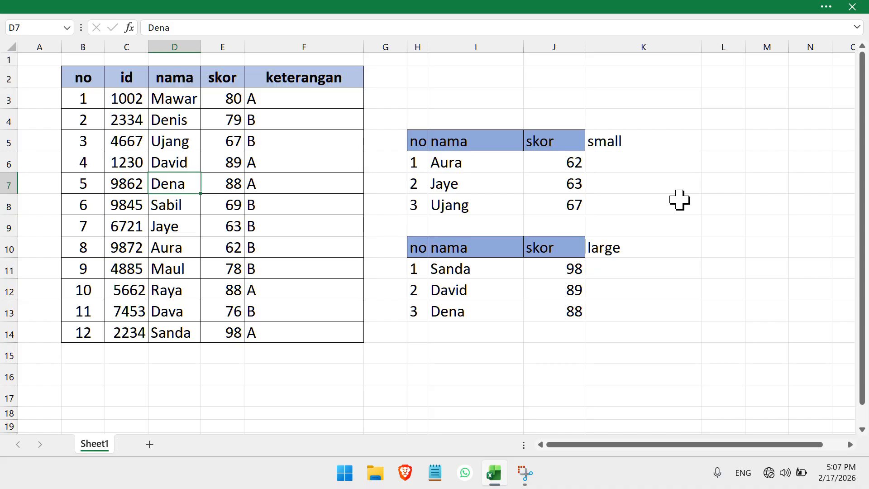
- Compare the names and scores in the small table I6:J8 with the matching rows of the score list
left_click(667, 181)
left_click(563, 161)
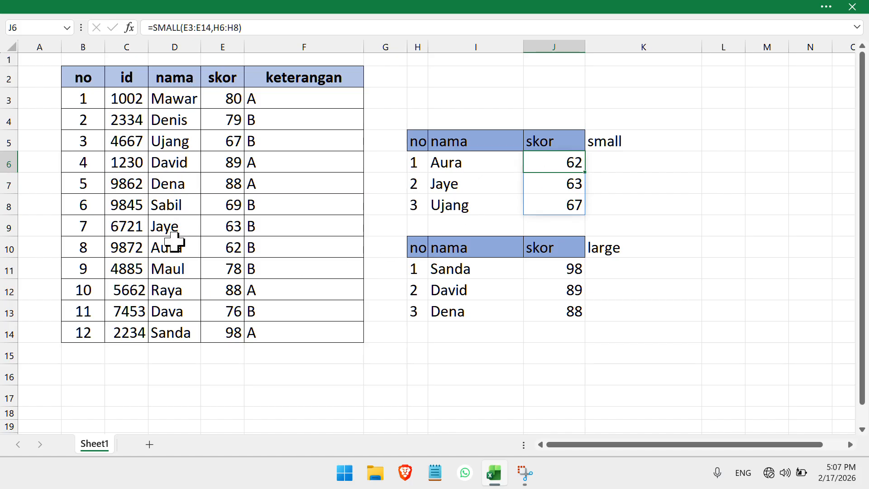
left_click_drag(179, 246, 228, 247)
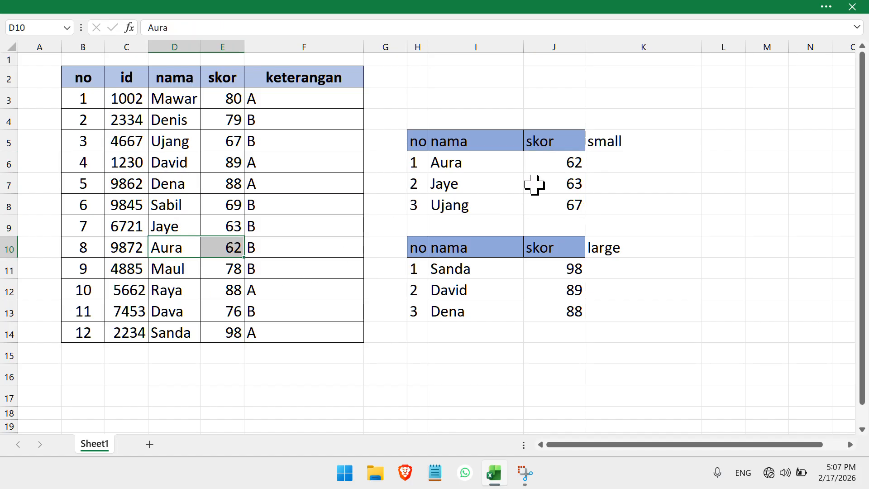
left_click(559, 186)
left_click_drag(177, 227, 213, 227)
left_click_drag(466, 204, 549, 208)
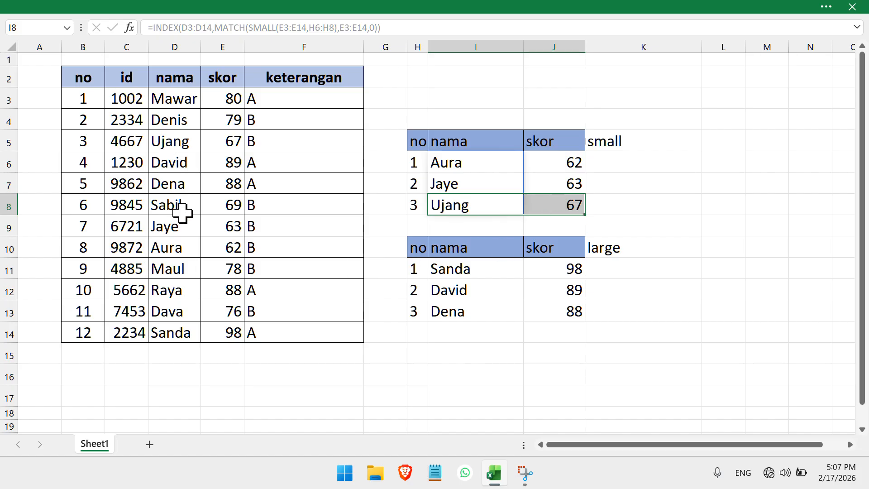
left_click(174, 144)
left_click_drag(175, 144, 213, 133)
left_click(669, 209)
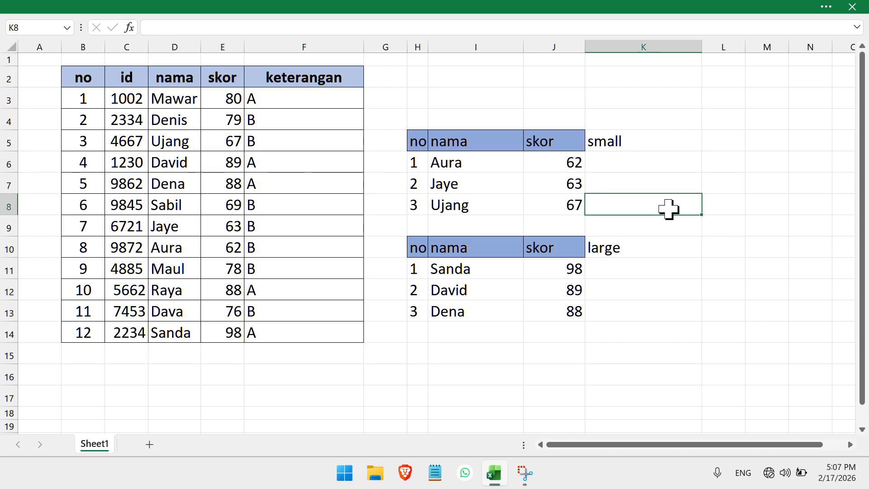